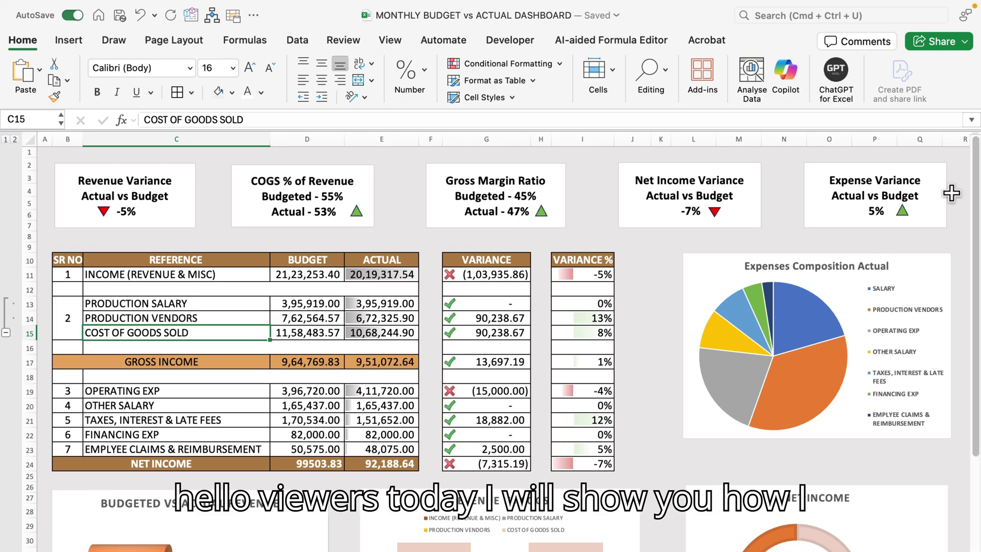
# Look over the summary cards, budget versus actual table and charts on the dashboard sheet.
pyautogui.scroll(-5, 976, 199)
pyautogui.scroll(3, 976, 210)
pyautogui.scroll(2, 976, 212)
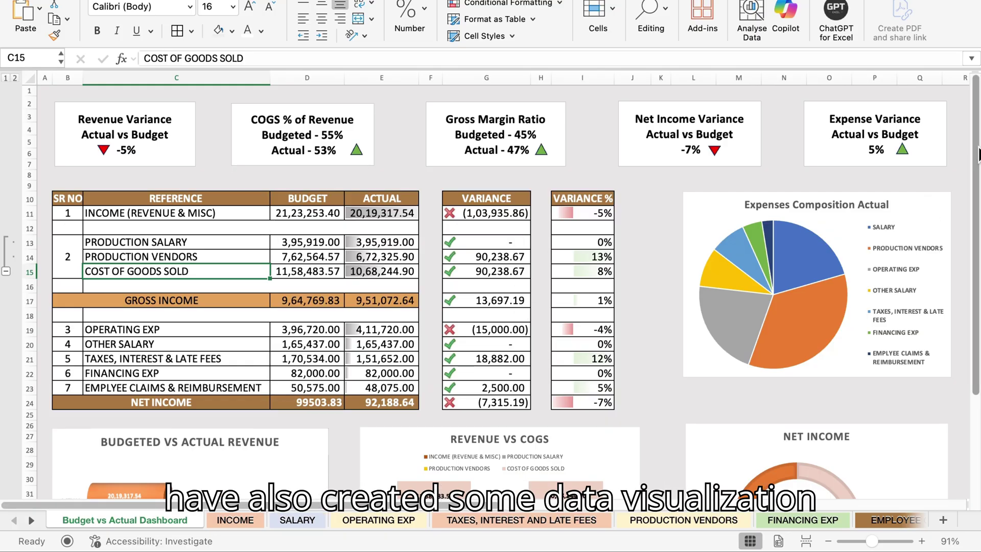
pyautogui.moveTo(969, 167)
pyautogui.mouseDown()
pyautogui.moveTo(976, 240)
pyautogui.moveTo(976, 153)
pyautogui.mouseUp()
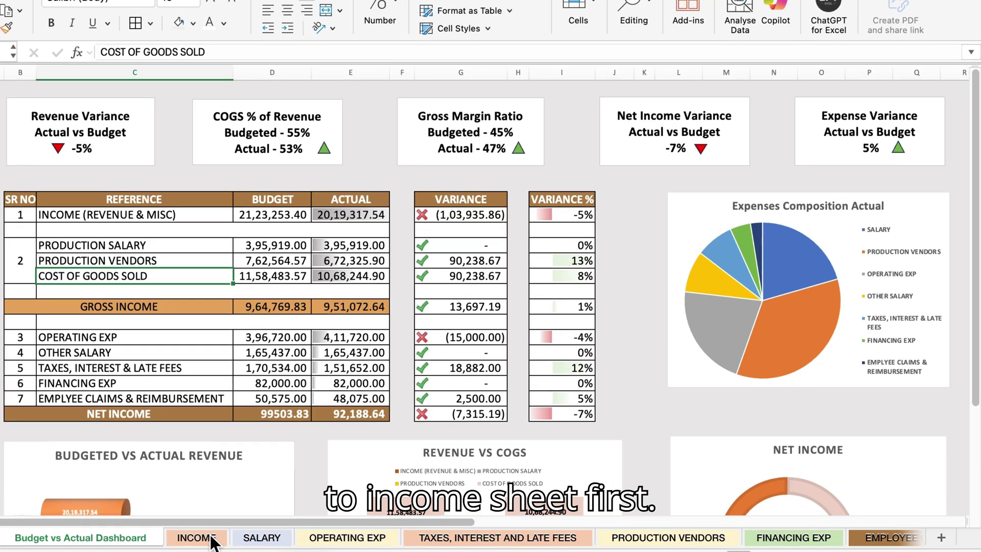
# Review the budgeted and actual amounts on the income, salary, operating, tax, production vendor, financing and employee expense sheets.
pyautogui.click(212, 541)
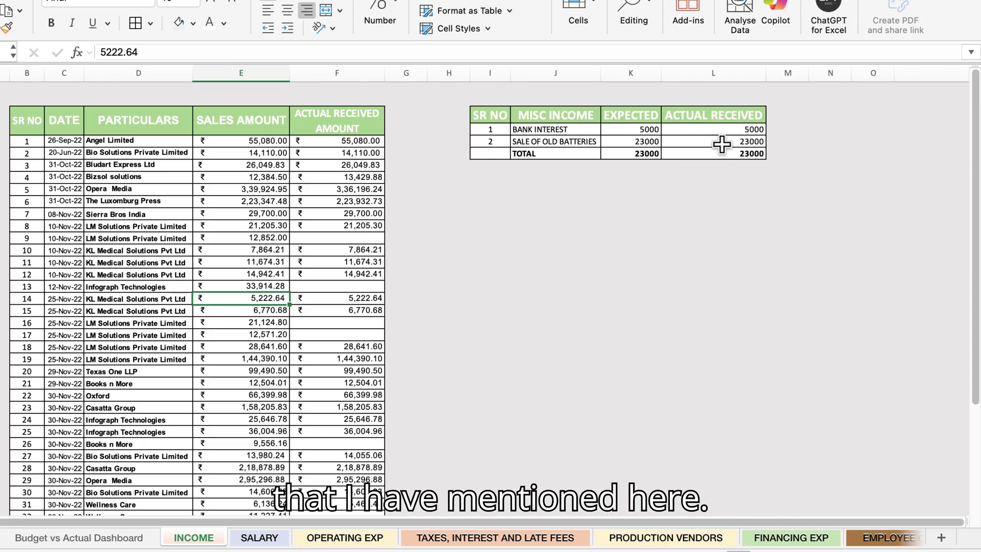
pyautogui.click(260, 541)
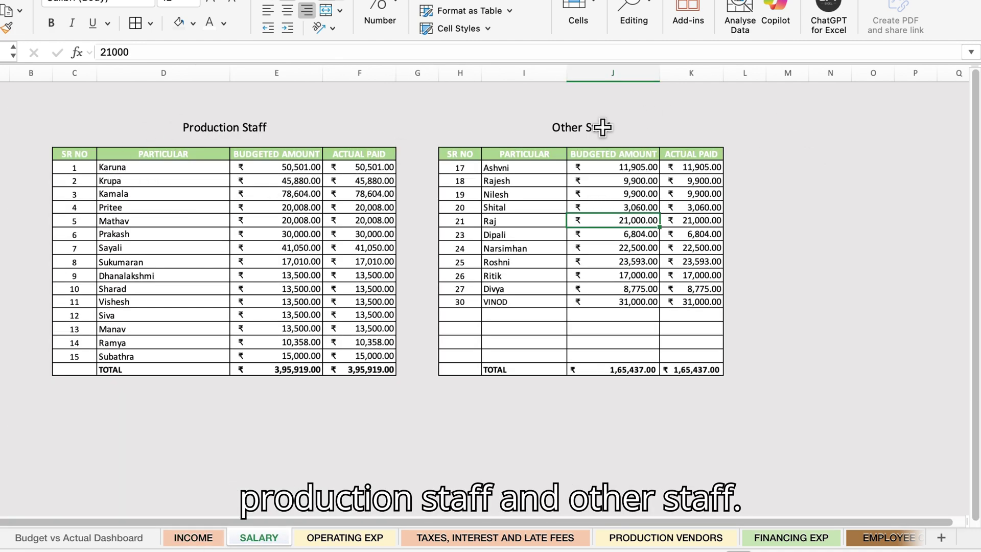
pyautogui.click(199, 127)
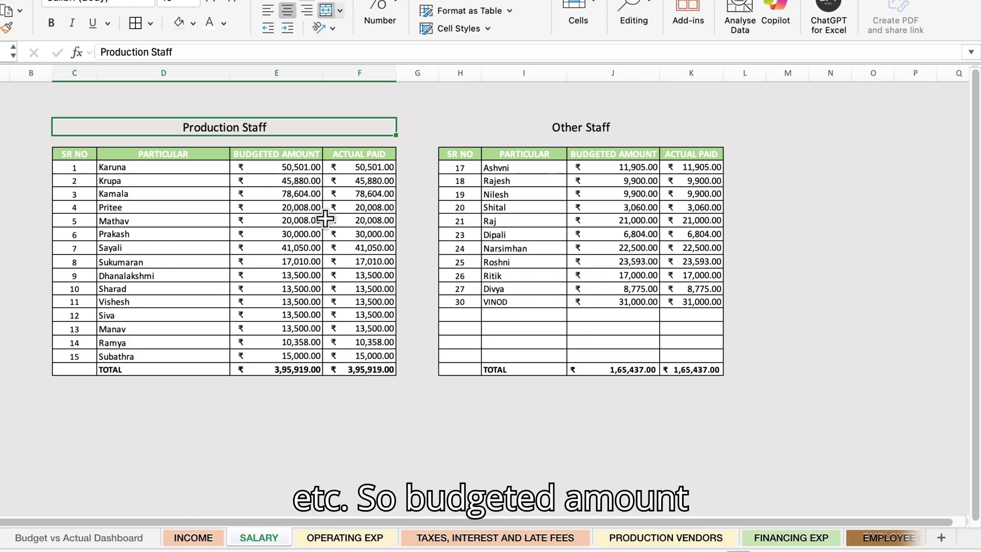
pyautogui.click(342, 542)
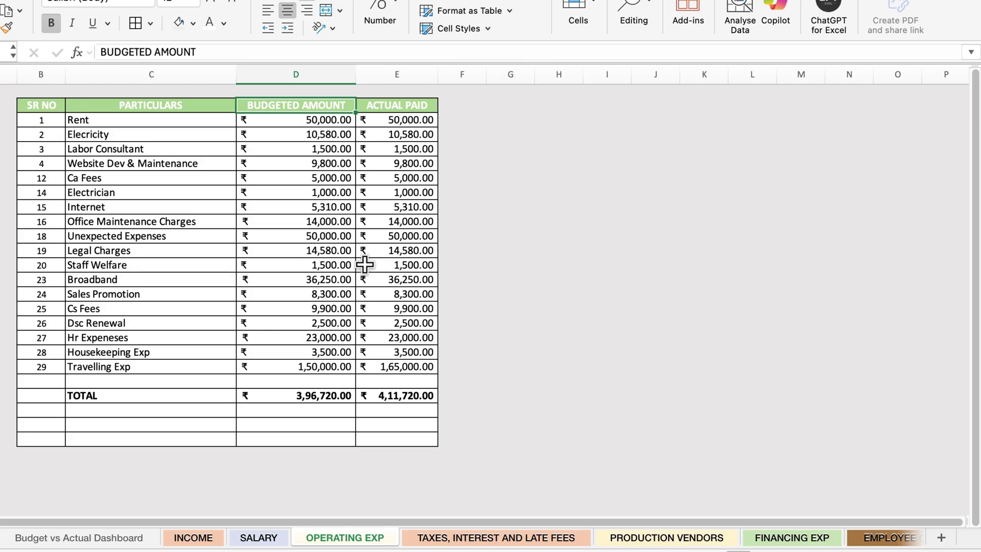
pyautogui.click(509, 537)
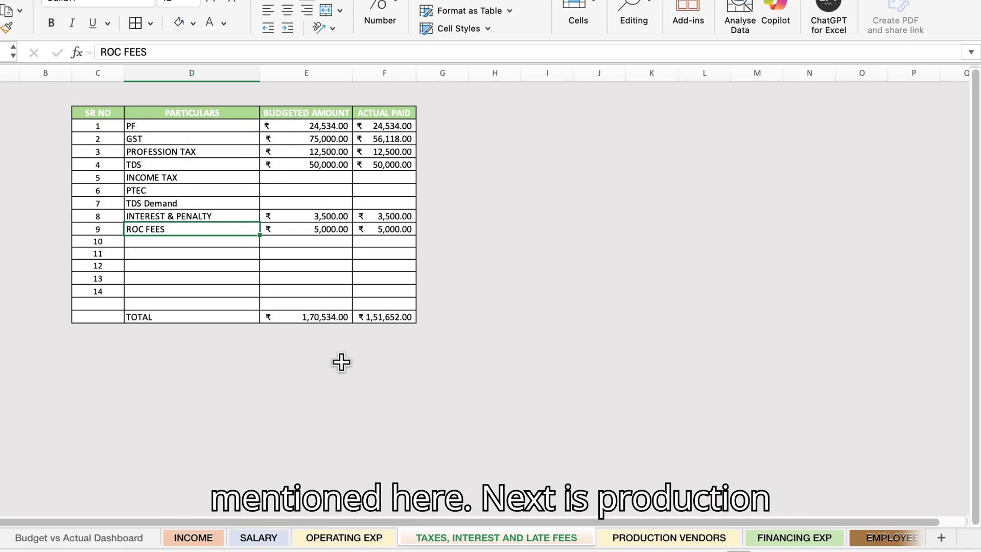
pyautogui.click(683, 538)
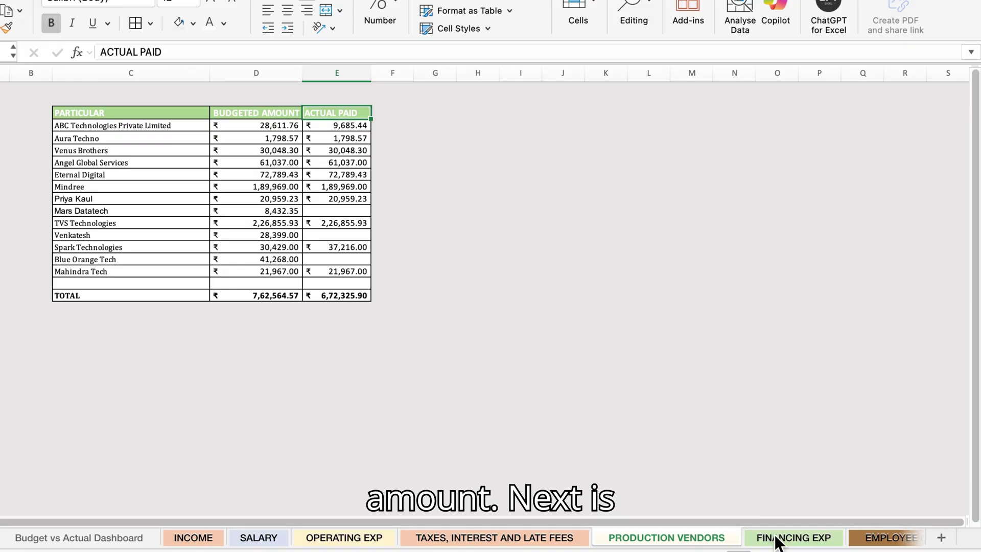
pyautogui.click(778, 541)
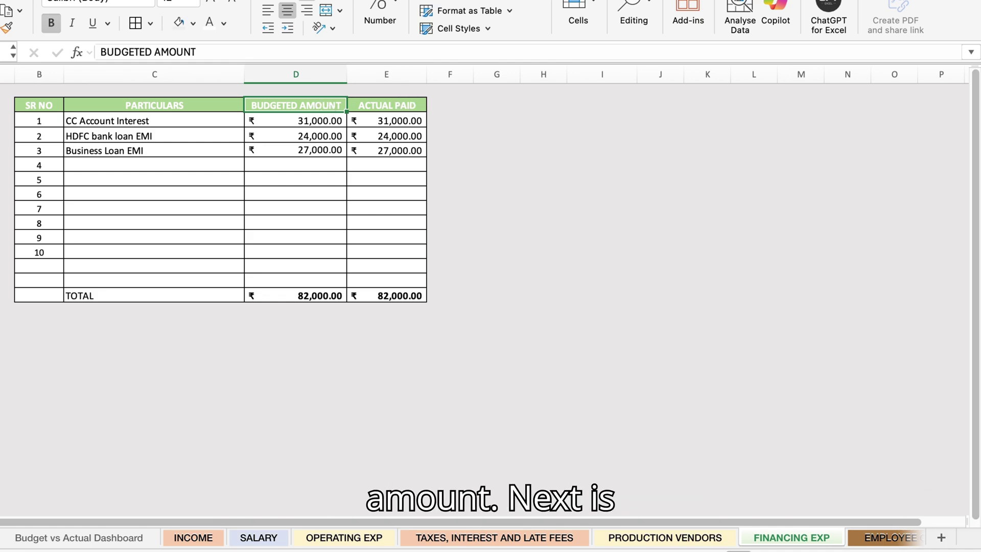
pyautogui.click(902, 539)
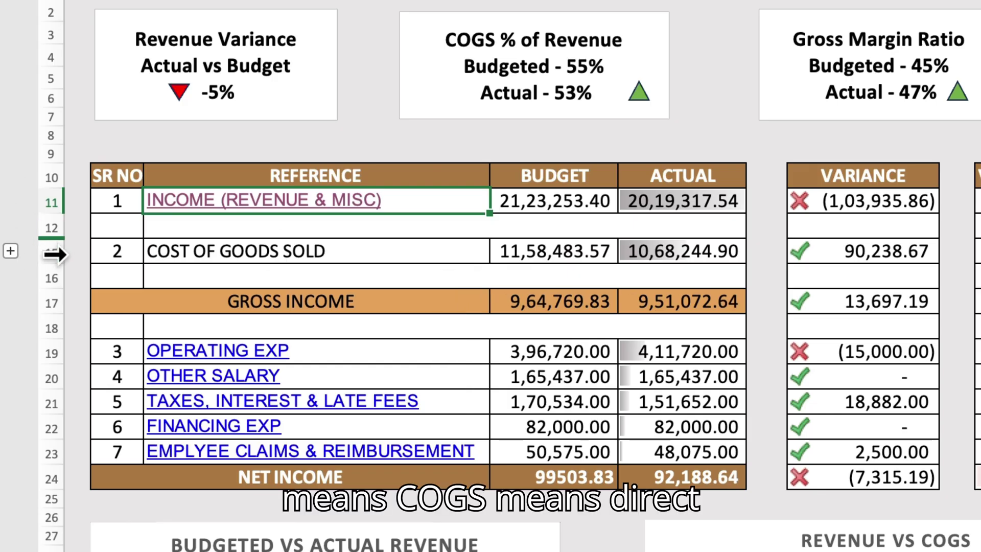
# Expand the cost of goods sold rows to inspect their breakdown, collapse them, and check the budgeted gross and net income cells.
pyautogui.click(10, 251)
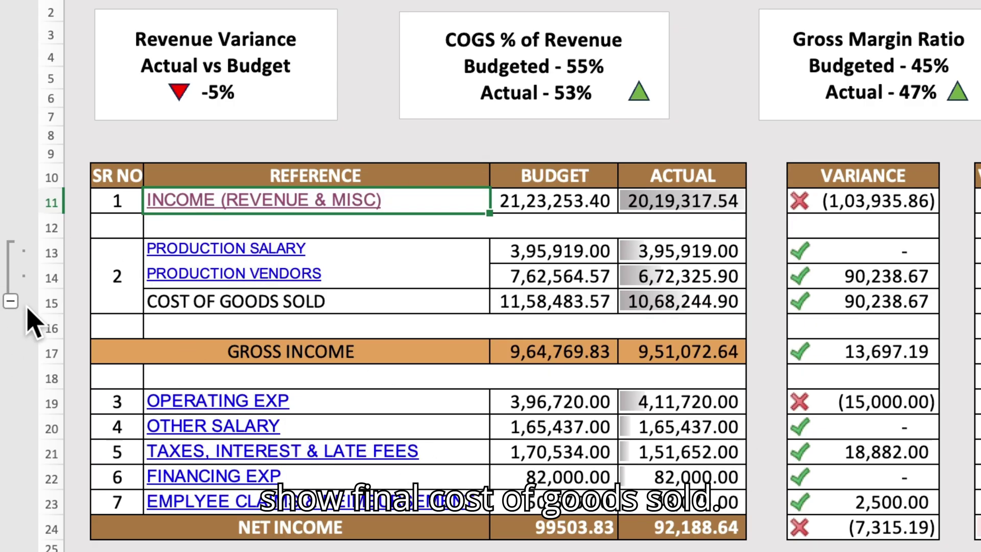
pyautogui.click(10, 302)
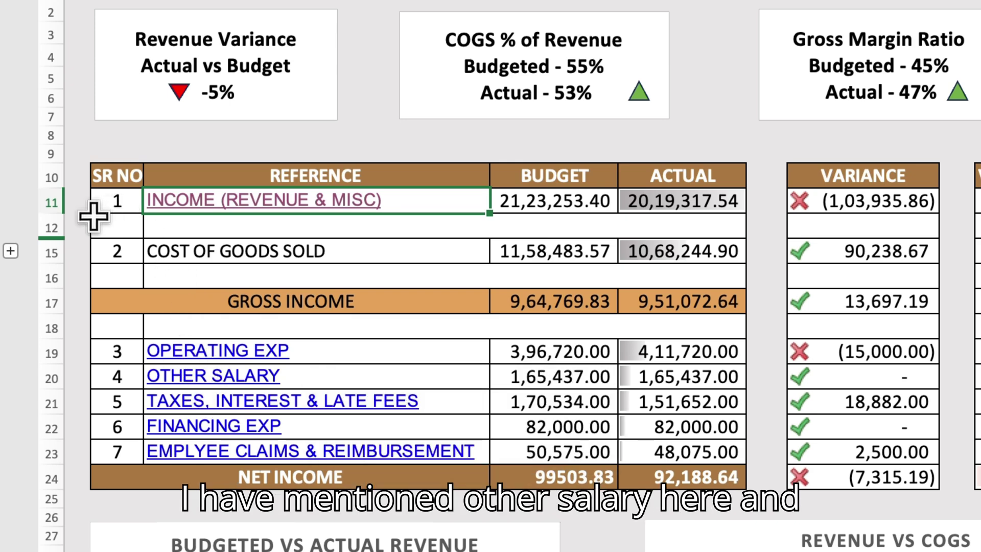
pyautogui.click(11, 251)
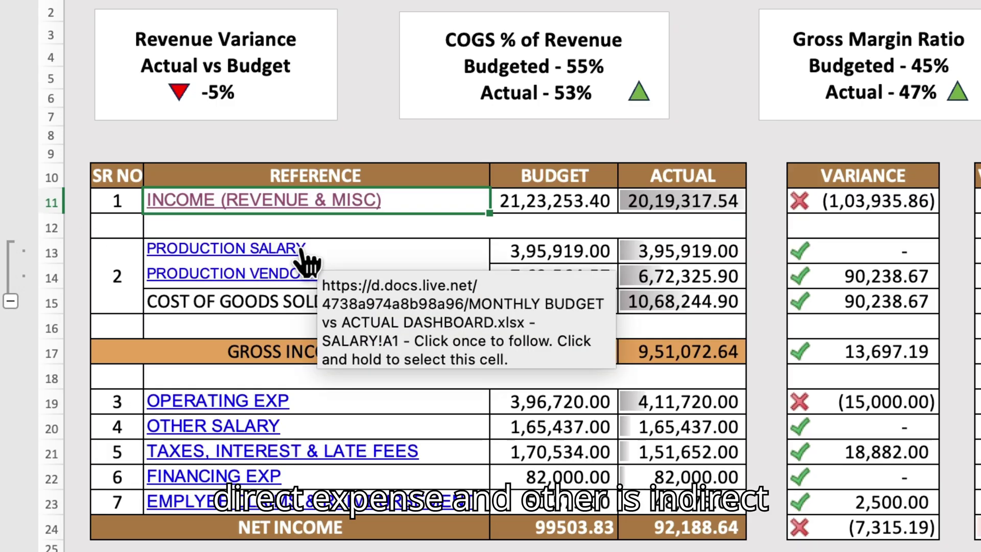
pyautogui.click(11, 303)
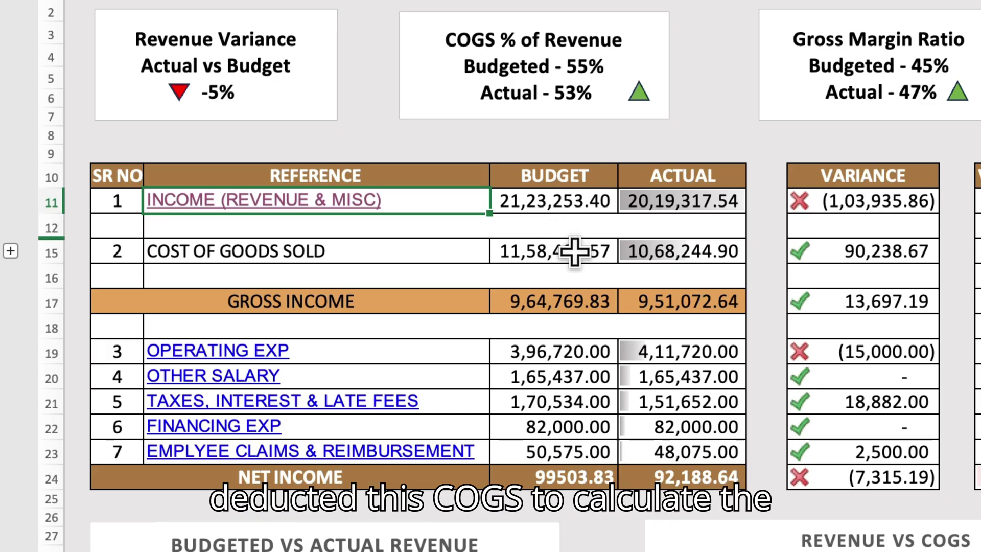
pyautogui.click(568, 302)
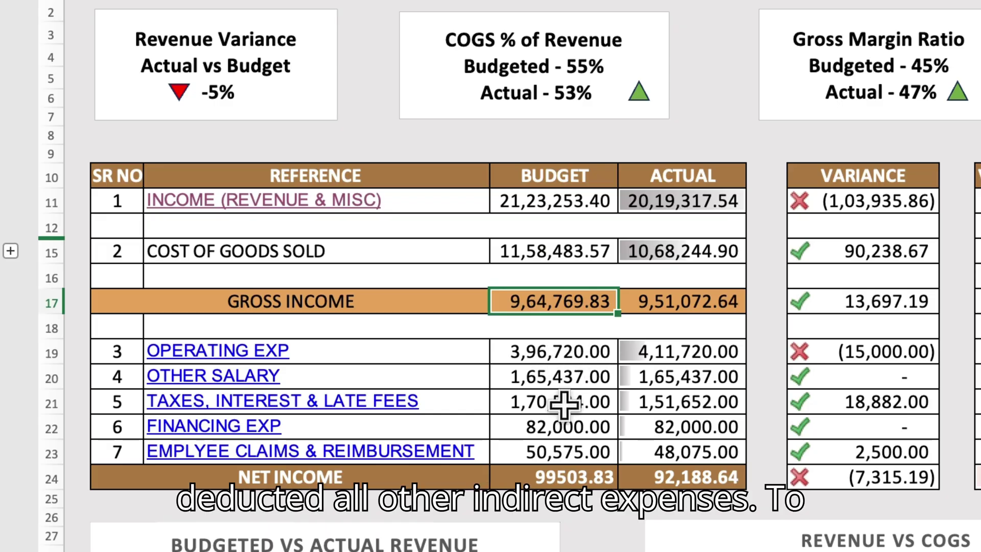
pyautogui.click(566, 477)
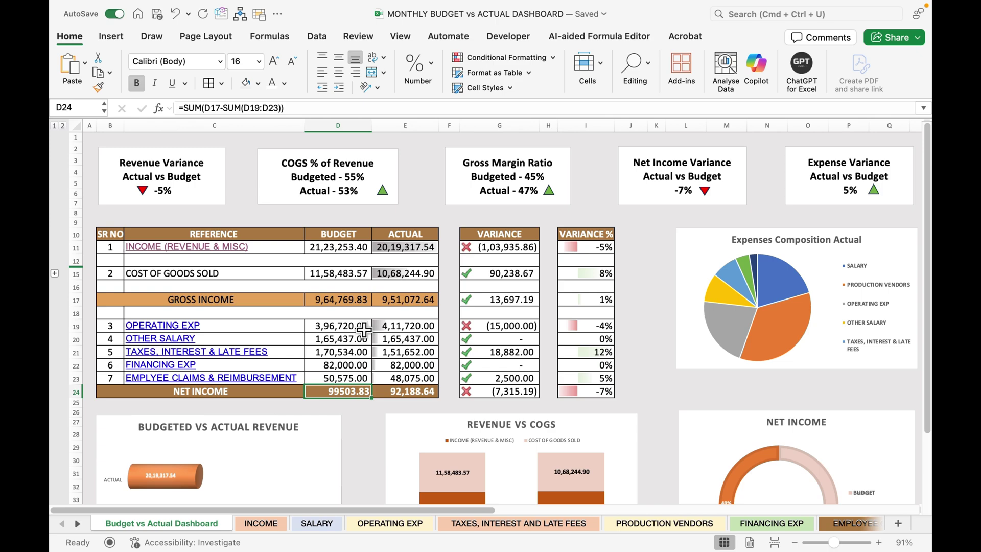
# Re-enter the budgeted income in D11 as the INCOME sheet's sales total plus expected miscellaneous income total, =INCOME!E47+INCOME!K6.
pyautogui.click(350, 249)
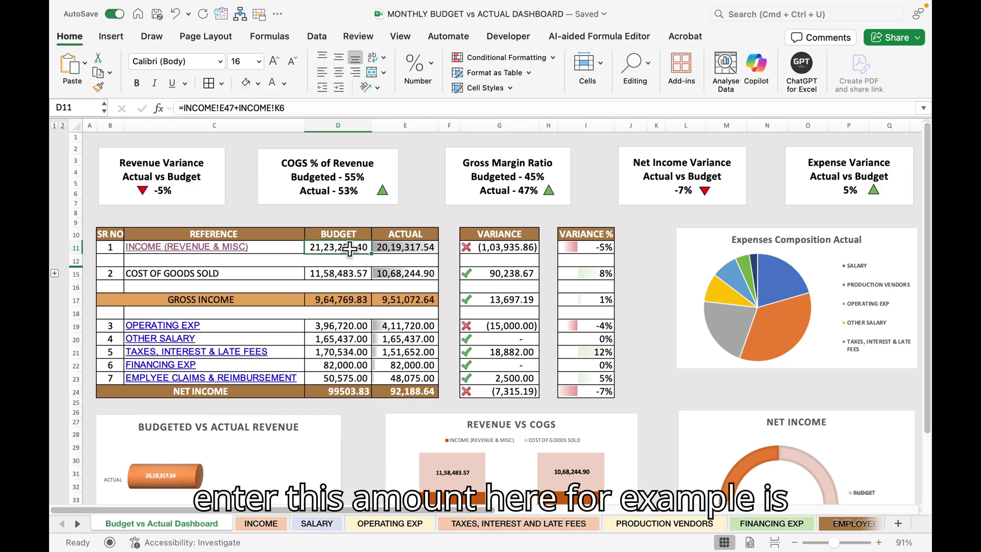
pyautogui.press('Delete')
pyautogui.write('=')
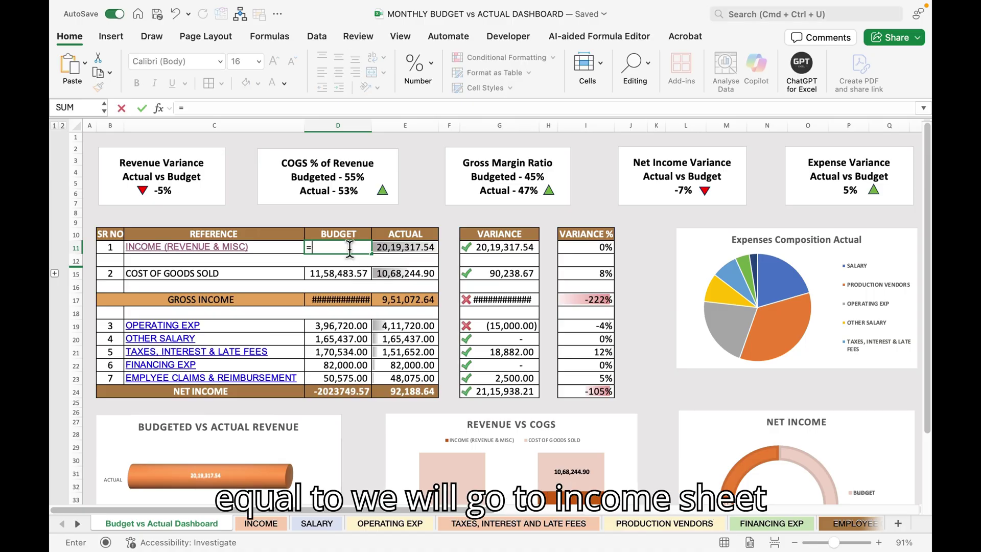
pyautogui.click(258, 523)
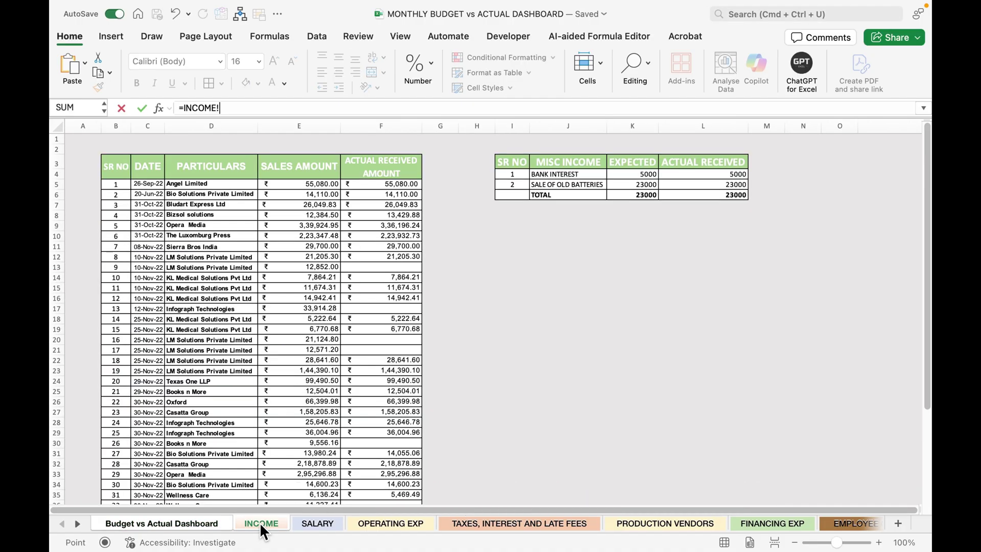
pyautogui.scroll(-5, 335, 357)
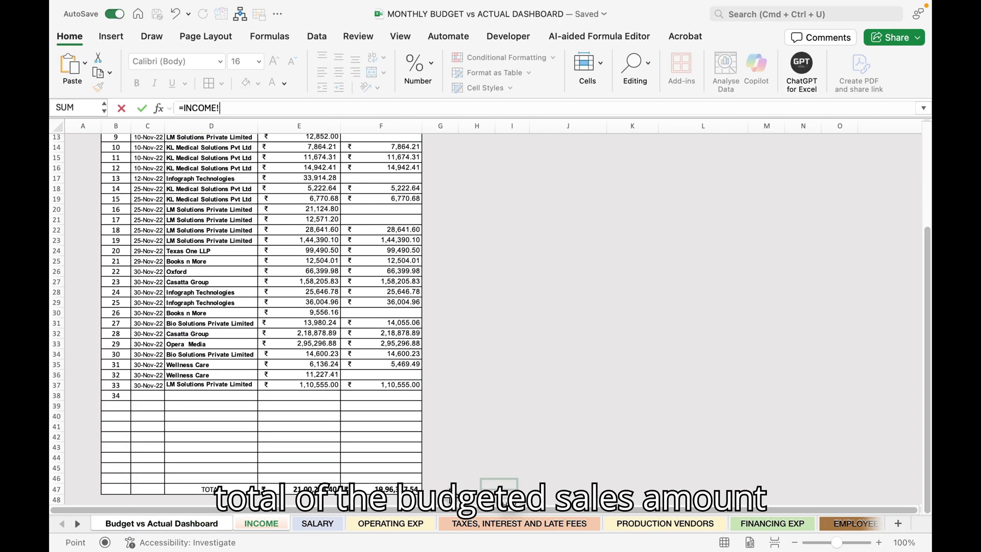
pyautogui.click(315, 491)
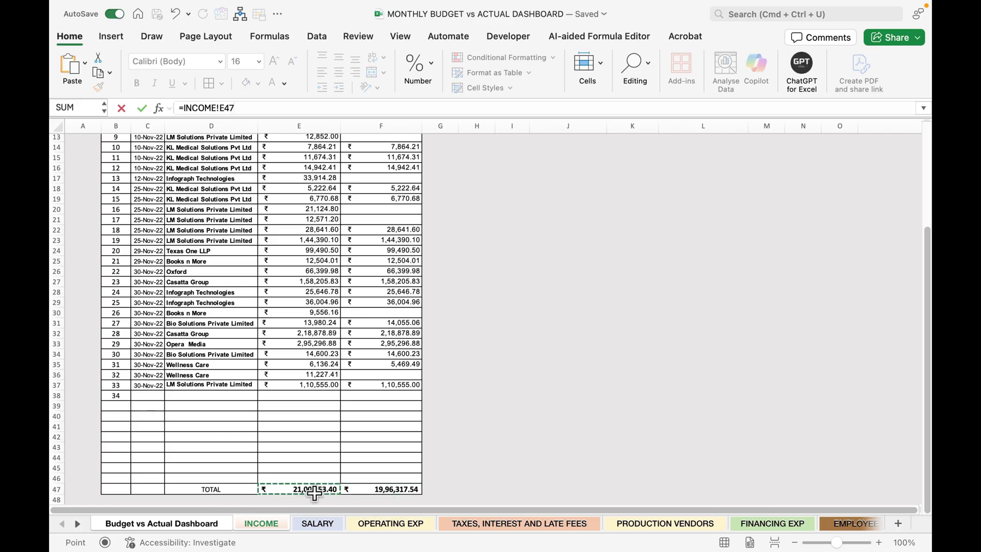
pyautogui.write('+')
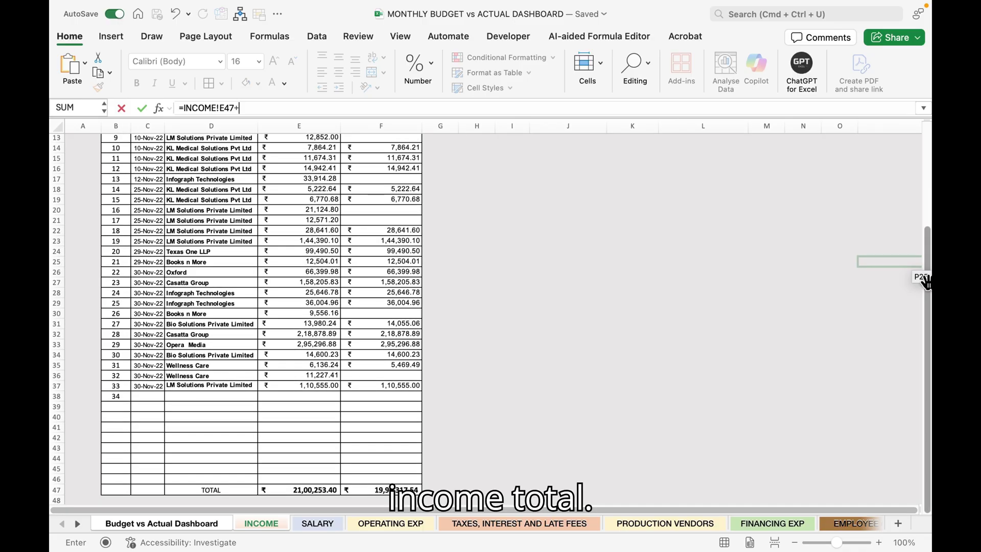
pyautogui.press('Return')
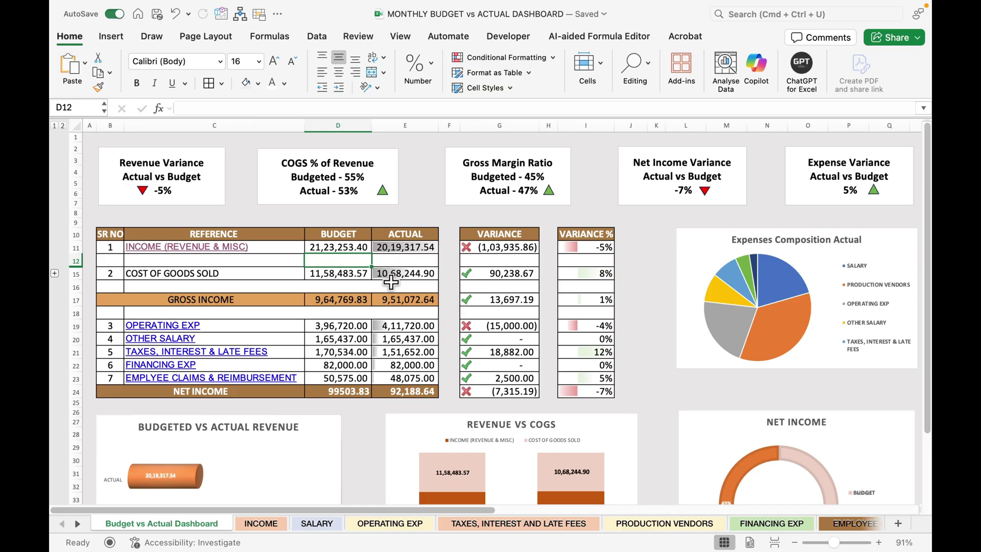
# Re-enter the income variance in the dashboard table as actual minus budget with the formula =E11-D11.
pyautogui.click(501, 246)
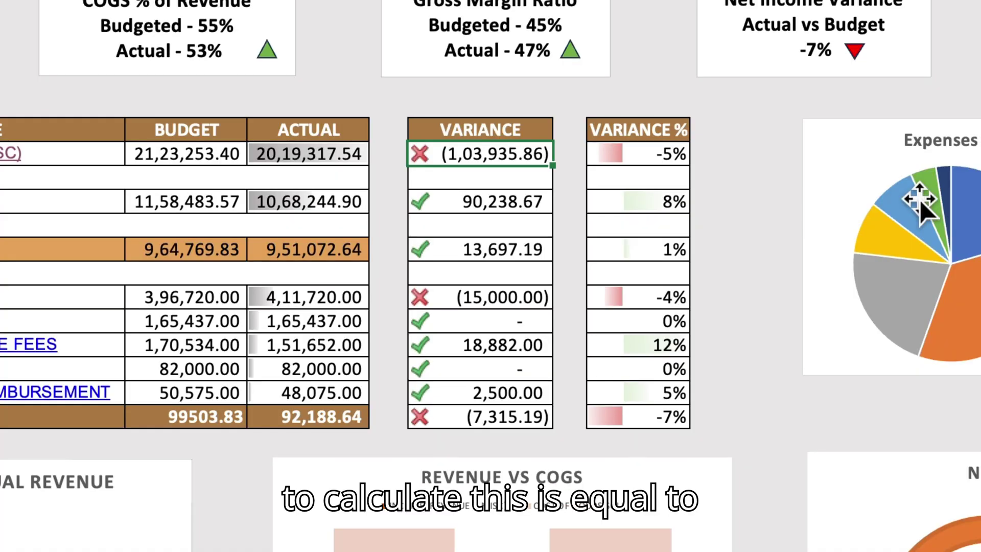
pyautogui.press('BackSpace')
pyautogui.write('=')
pyautogui.click(311, 160)
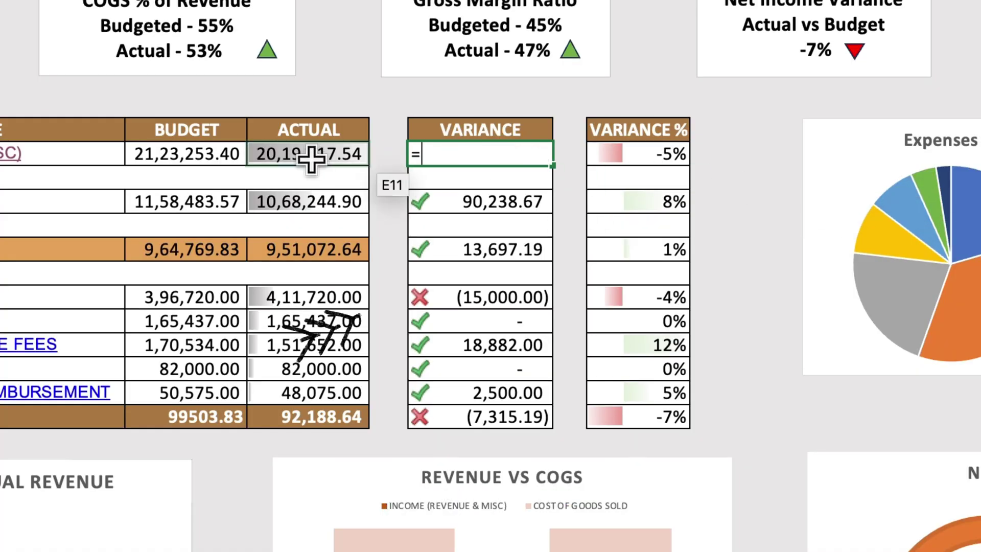
pyautogui.write('-')
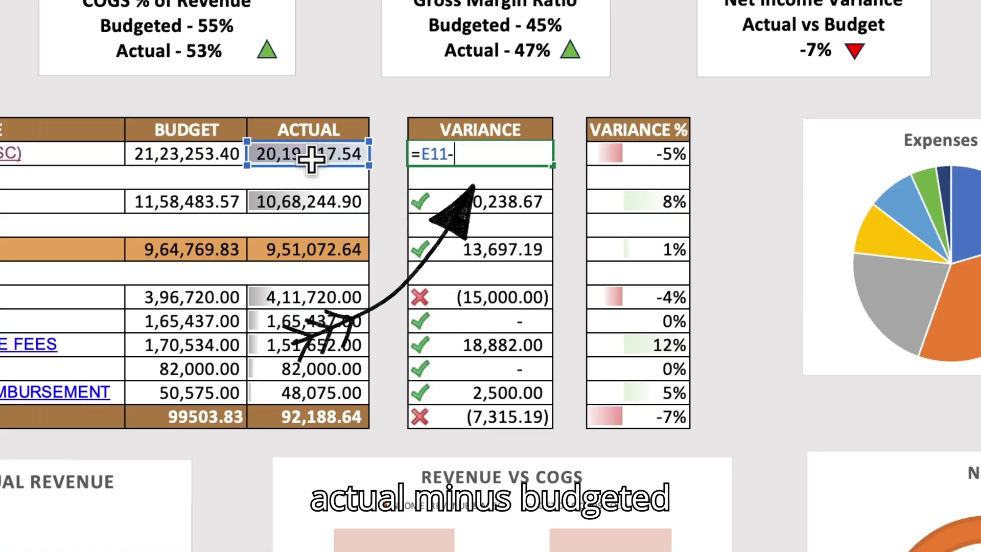
pyautogui.click(174, 160)
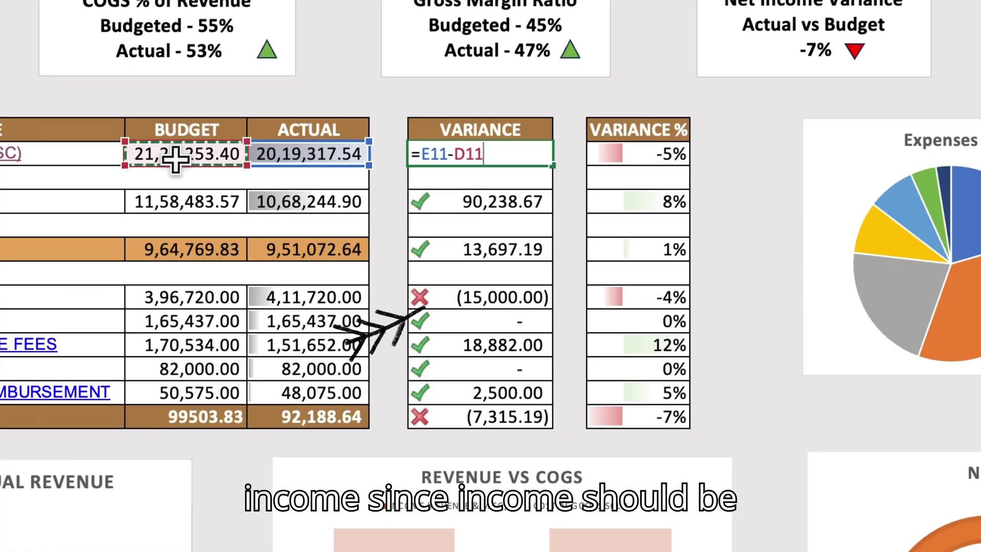
pyautogui.press('Return')
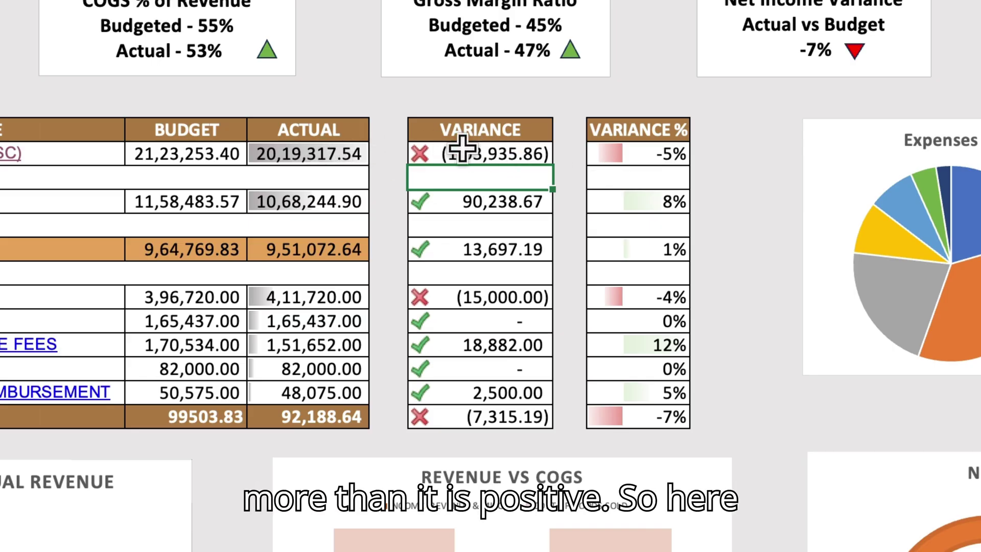
pyautogui.click(478, 159)
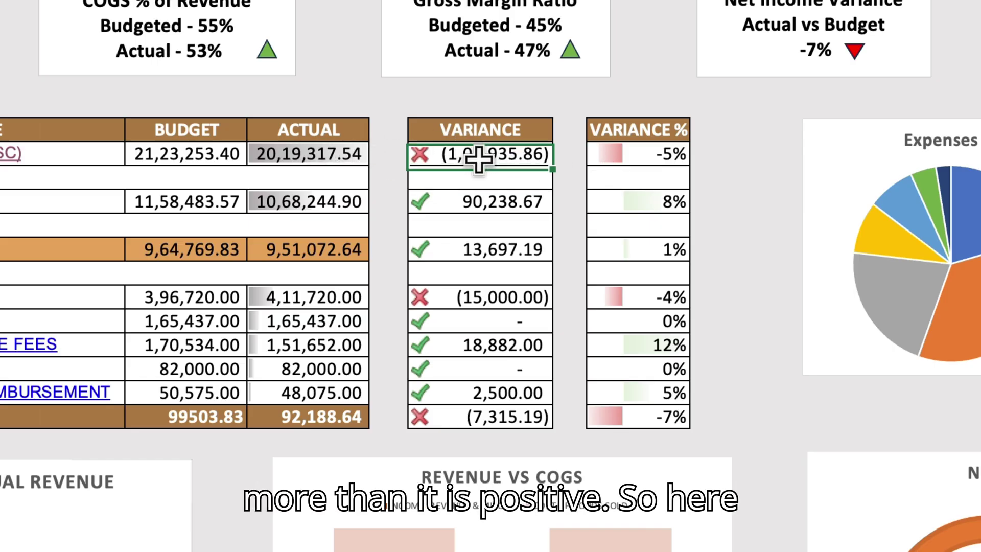
pyautogui.click(318, 156)
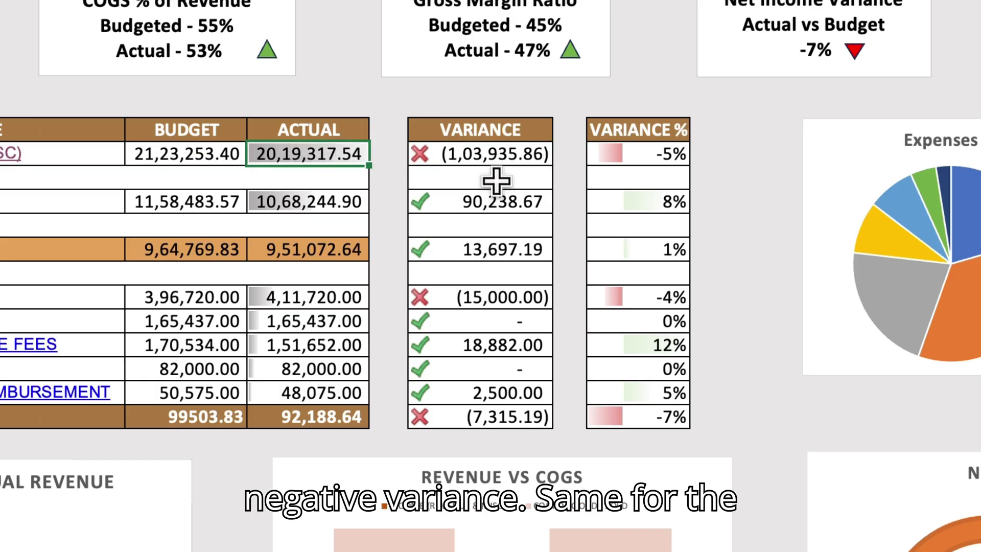
# Re-enter the cost of goods sold variance as budget minus actual with the formula =D15-E15.
pyautogui.click(491, 205)
pyautogui.press('Delete')
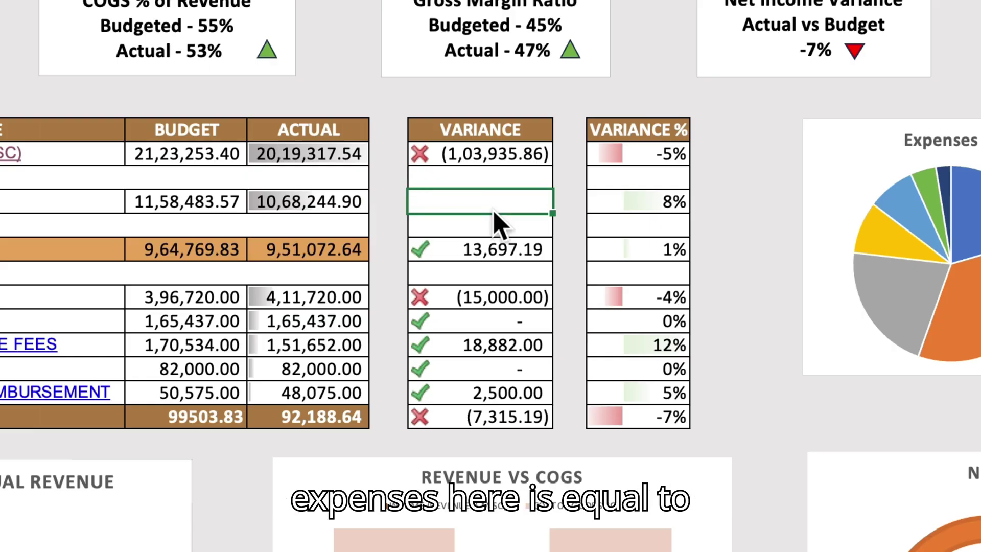
pyautogui.write('=')
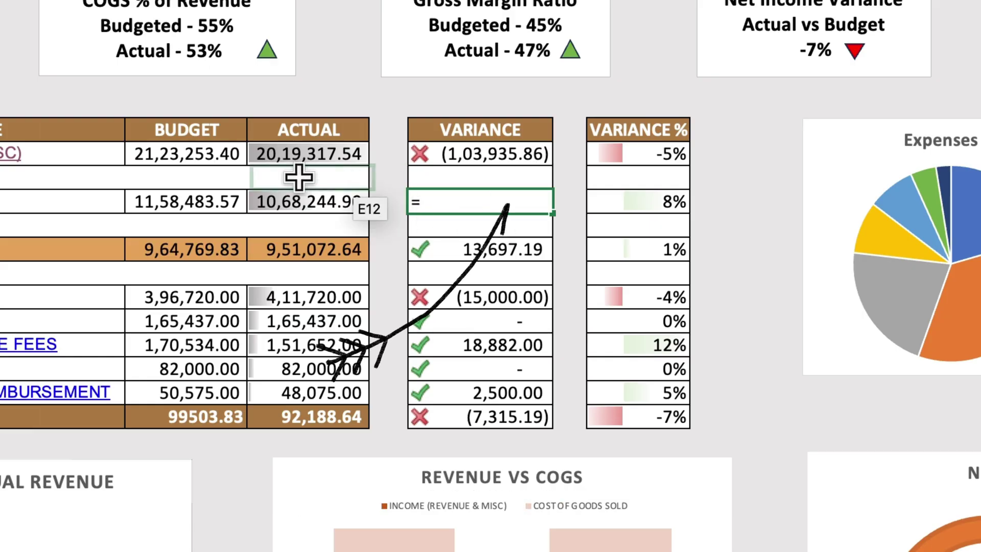
pyautogui.click(185, 194)
pyautogui.write('-')
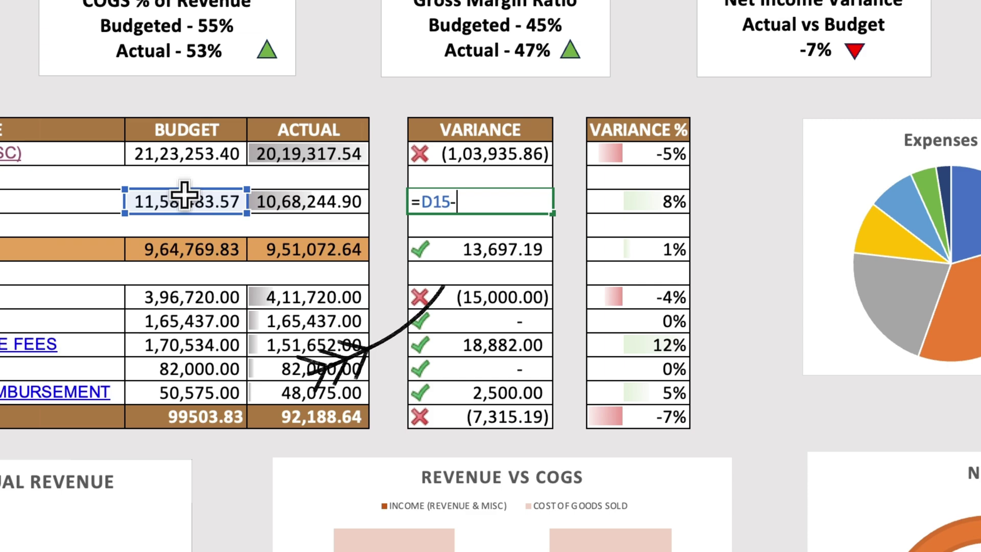
pyautogui.click(270, 204)
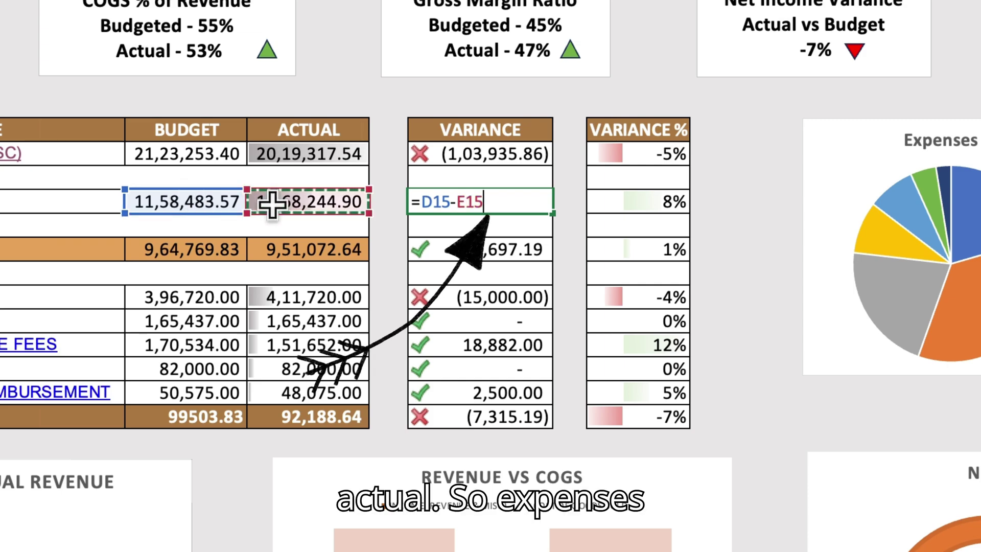
pyautogui.press('Return')
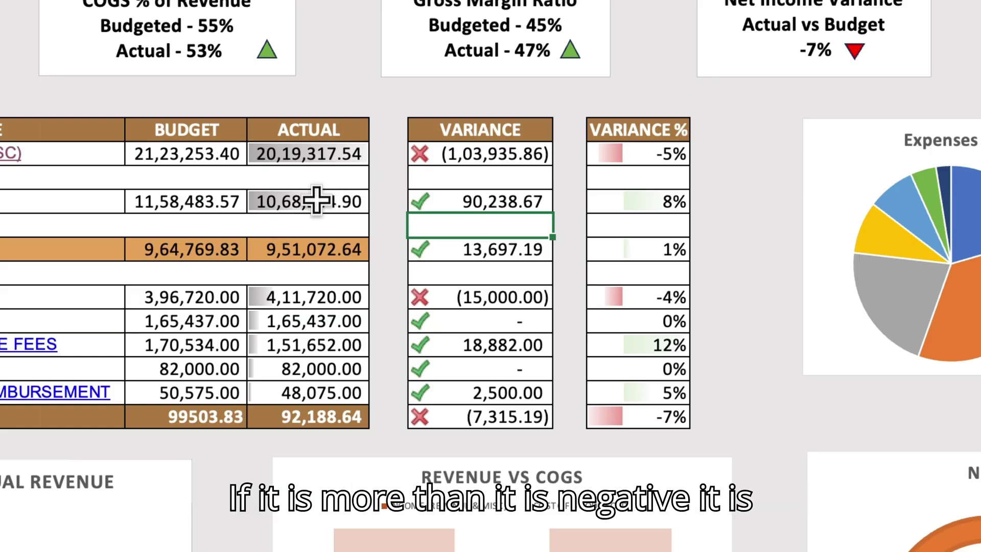
pyautogui.click(476, 202)
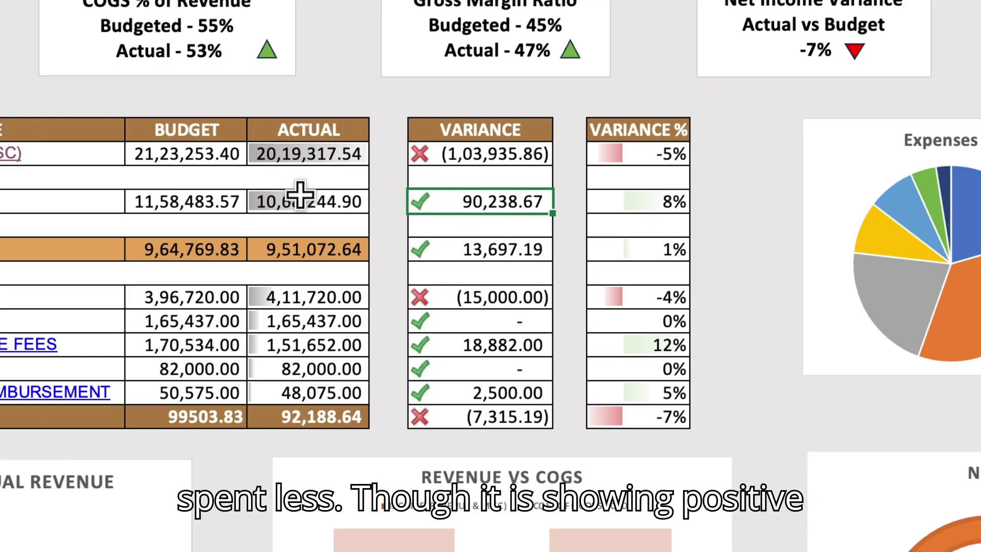
pyautogui.click(319, 199)
pyautogui.click(501, 200)
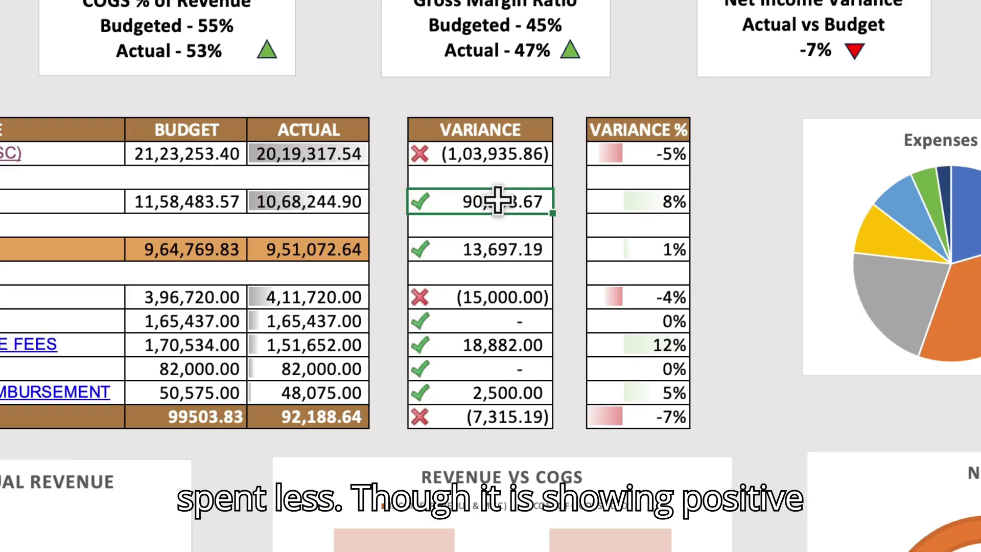
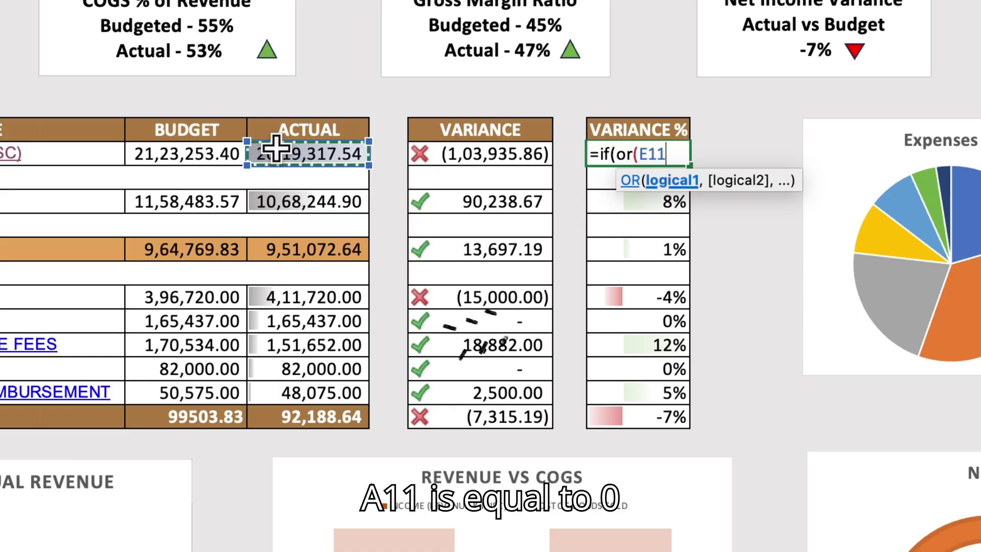
# Re-enter the income variance percentage with zero protection as =IF(OR(E11=0,D11=0),0,(E11-D11)/D11).
pyautogui.write('=0,')
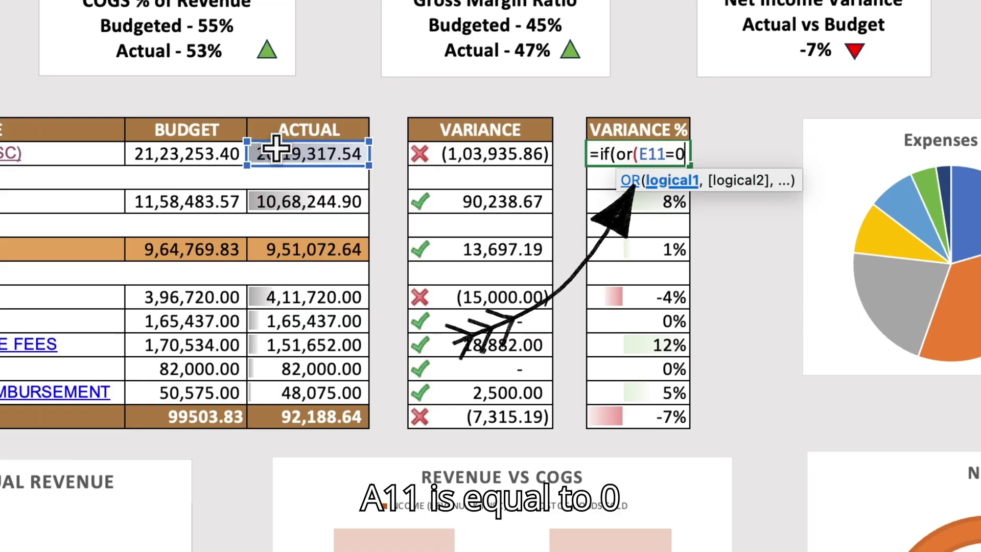
pyautogui.click(225, 153)
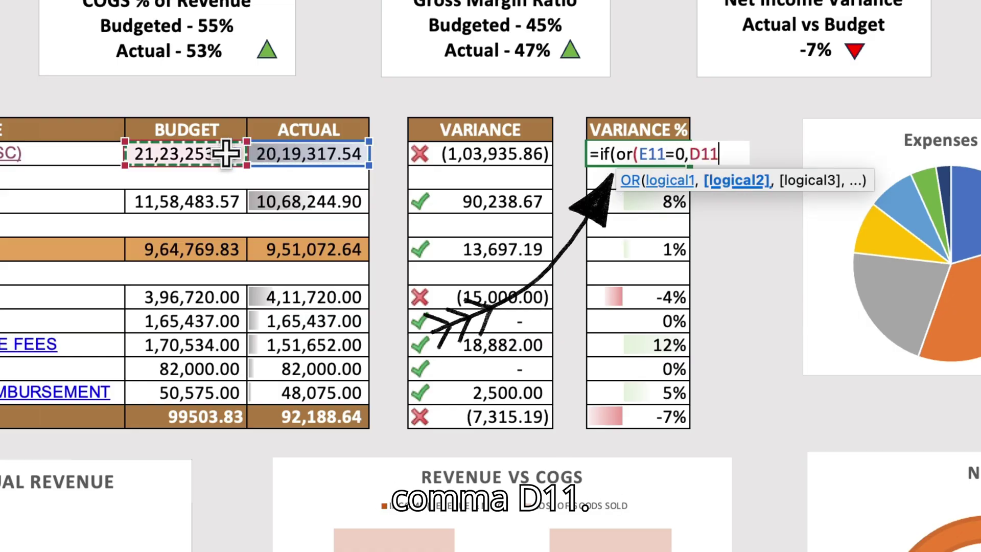
pyautogui.write('=0')
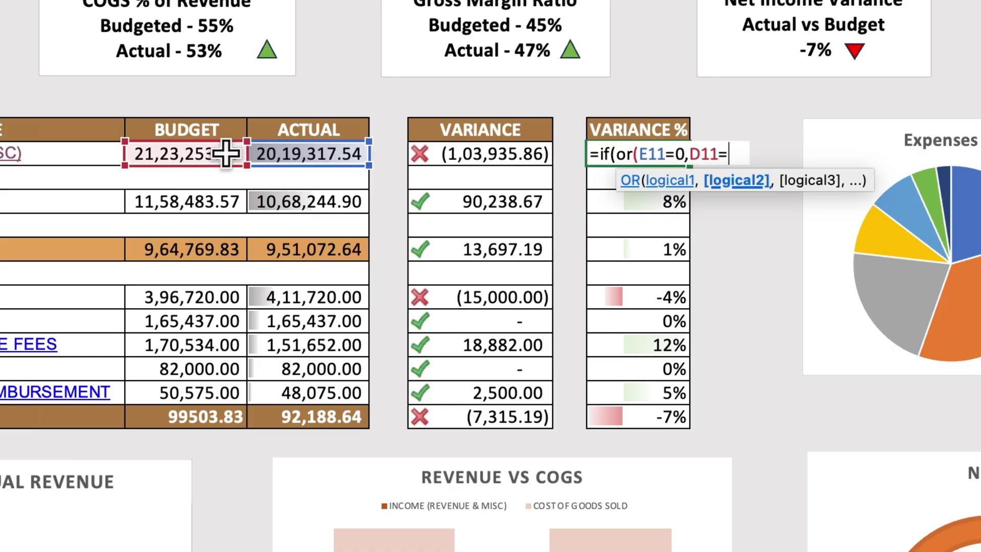
pyautogui.write(')')
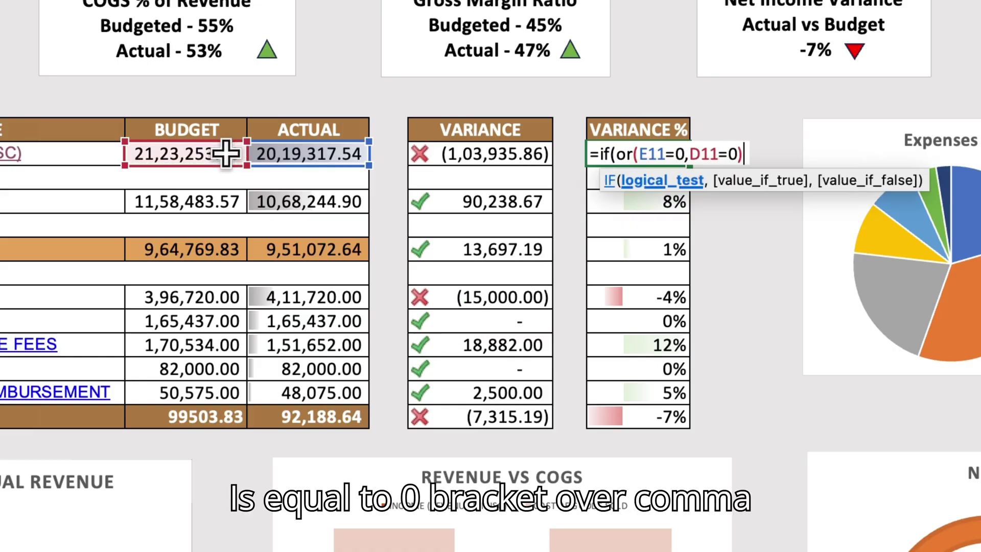
pyautogui.write(',0,')
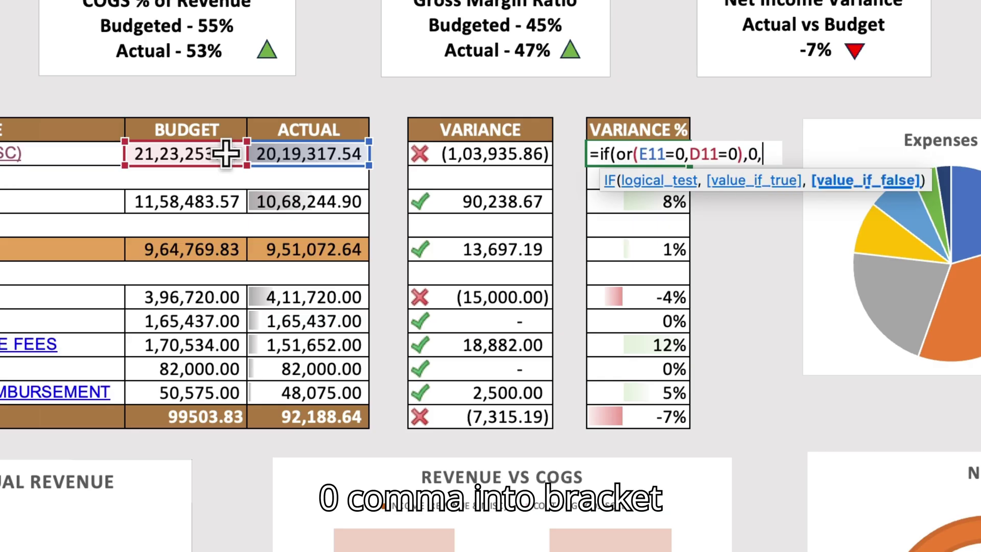
pyautogui.write('(')
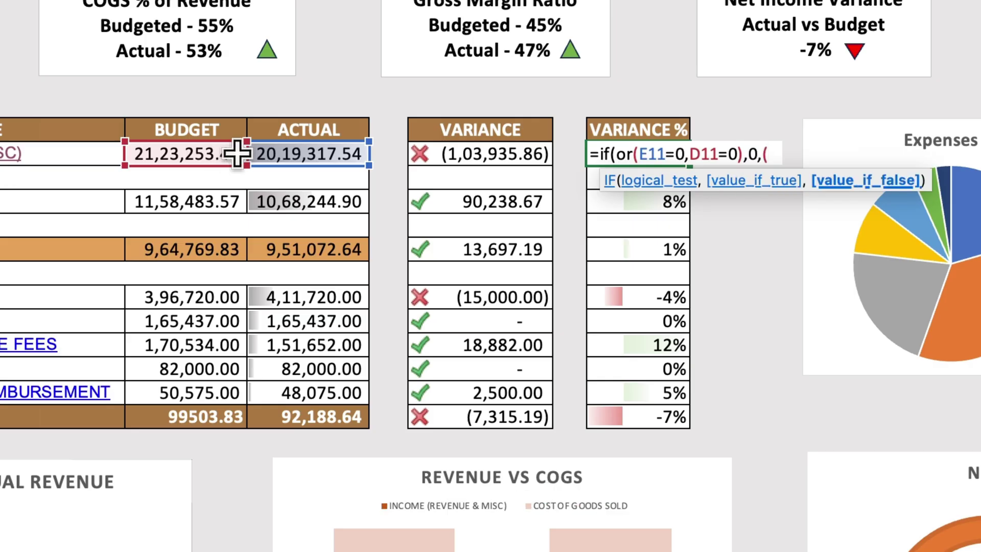
pyautogui.click(286, 153)
pyautogui.write('-')
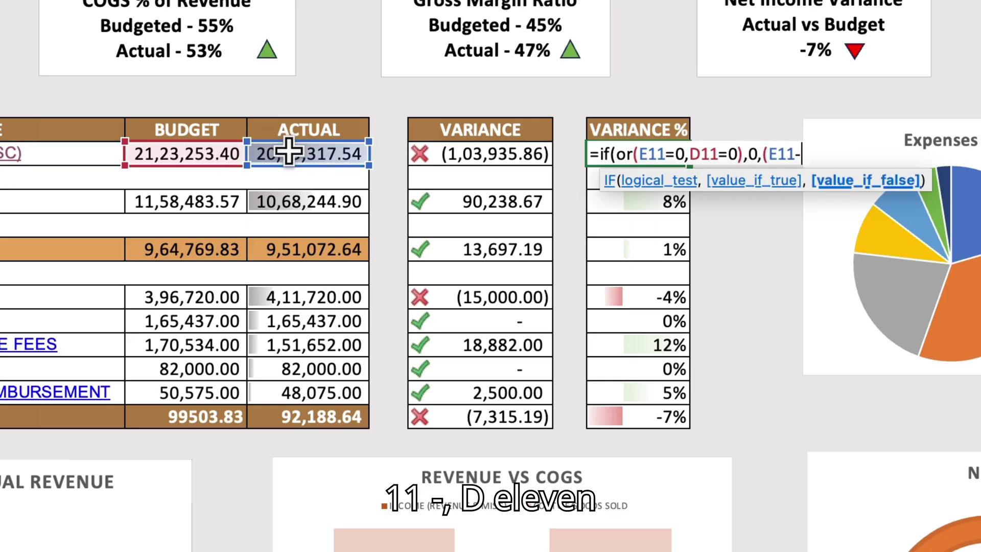
pyautogui.click(157, 151)
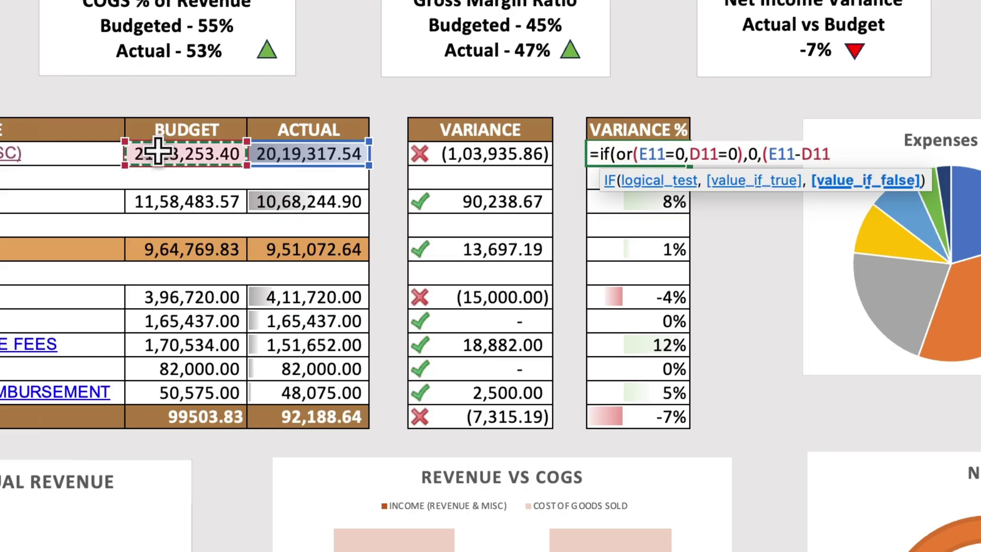
pyautogui.write(')')
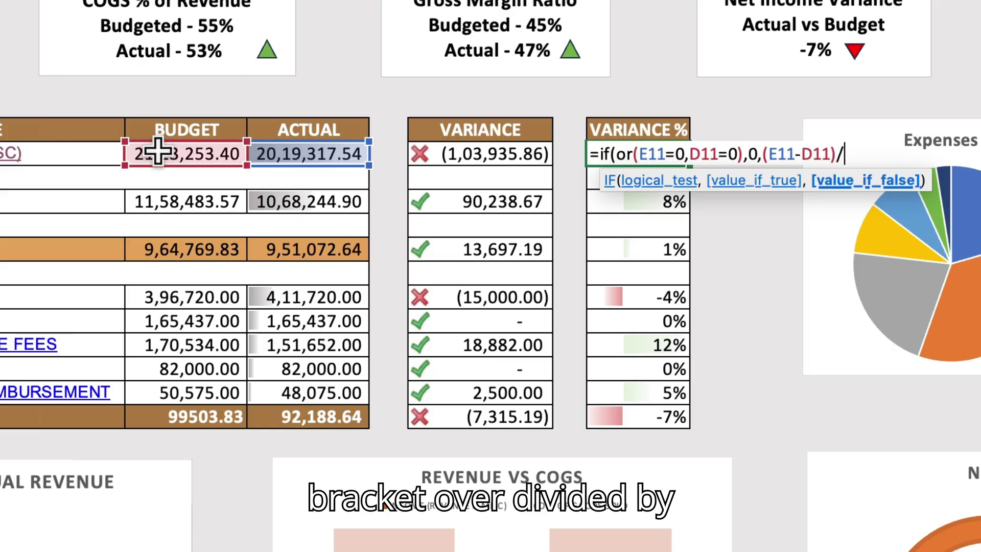
pyautogui.write('/')
pyautogui.click(157, 151)
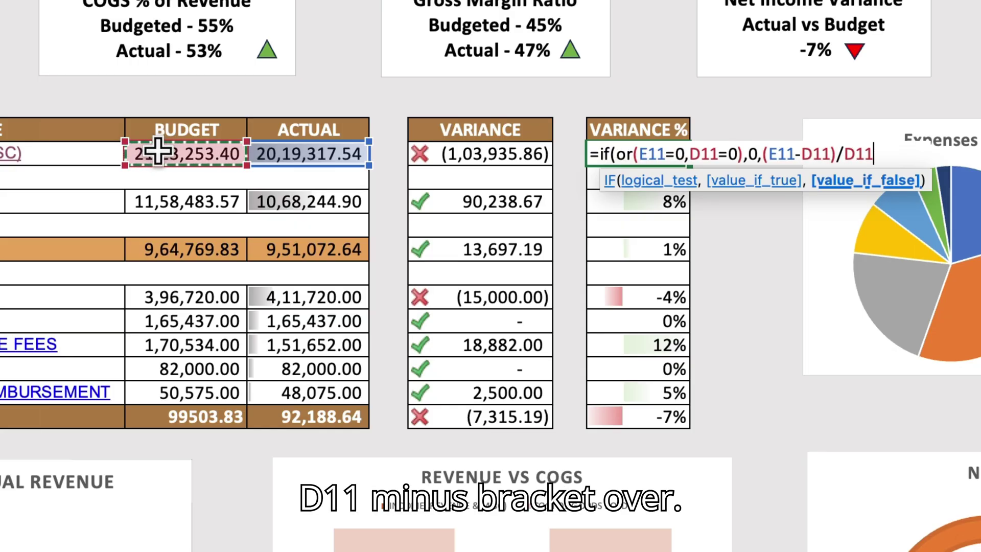
pyautogui.write(')')
pyautogui.press('Return')
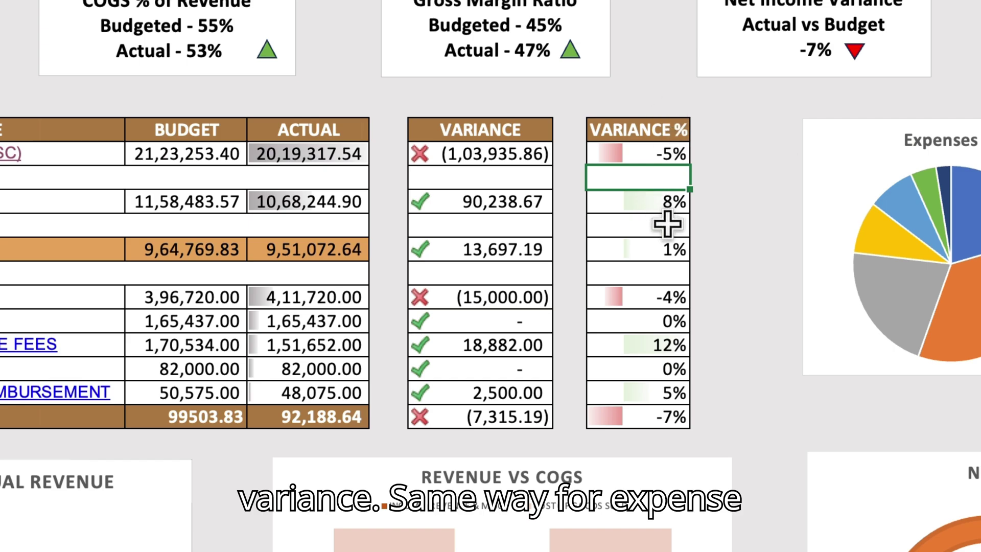
# Re-enter the cost of goods sold variance percentage, budget minus actual over budget, as =IF(OR(D15=0,E15=0),0,(D15-E15)/D15).
pyautogui.click(637, 202)
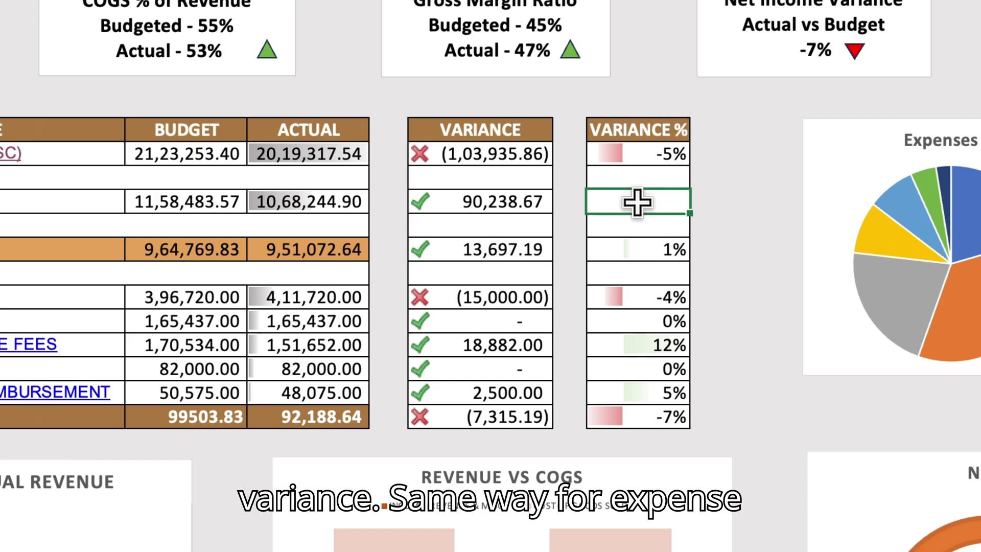
pyautogui.write('=')
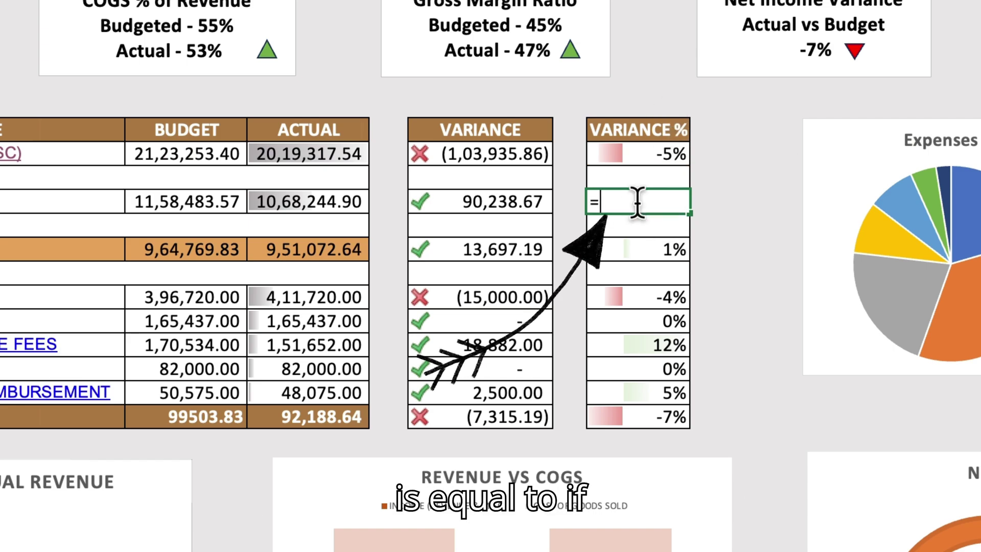
pyautogui.write('if(')
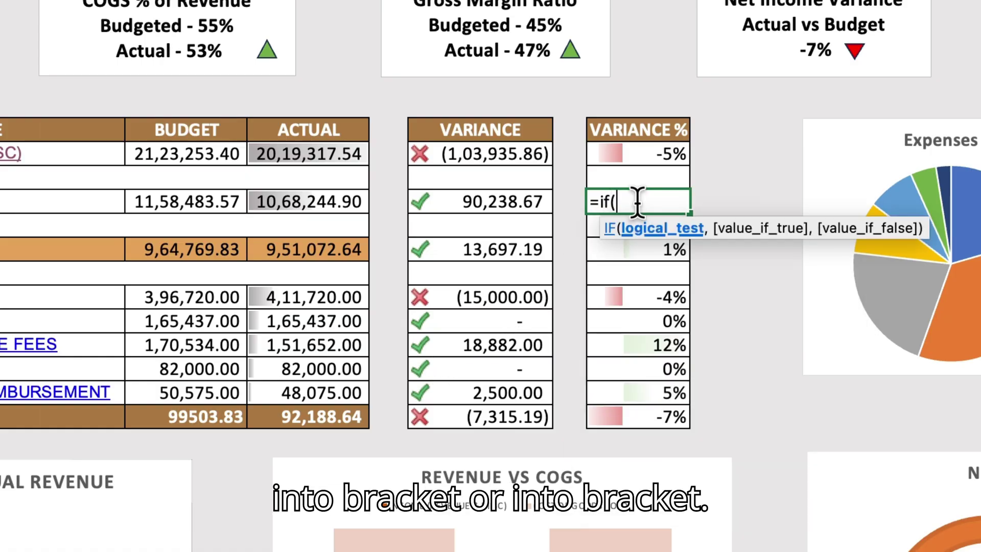
pyautogui.write('or(')
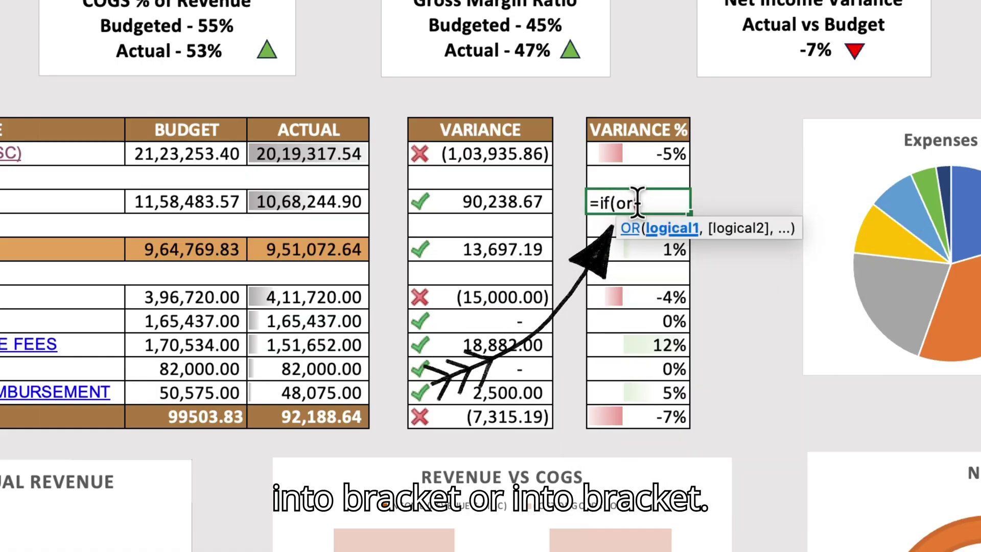
pyautogui.click(232, 200)
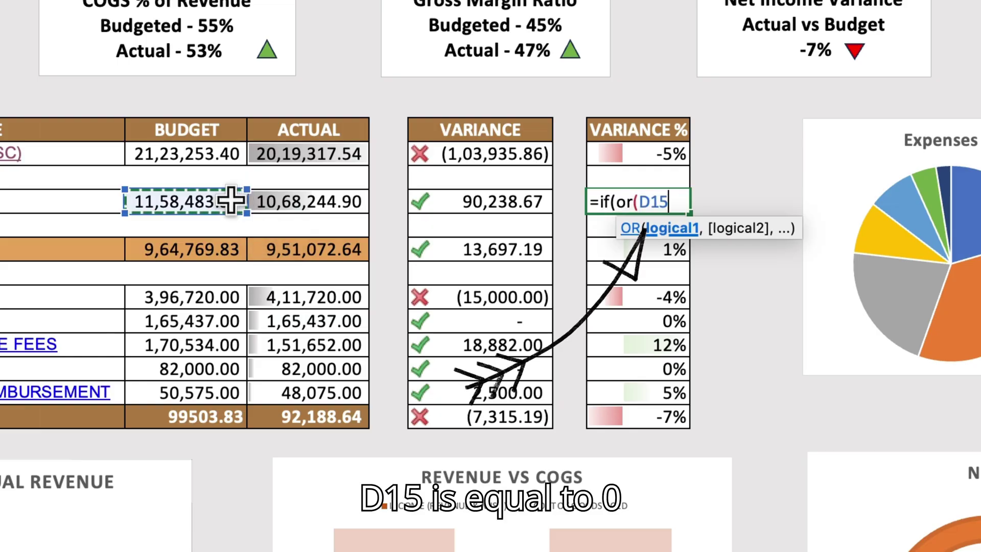
pyautogui.write('=0')
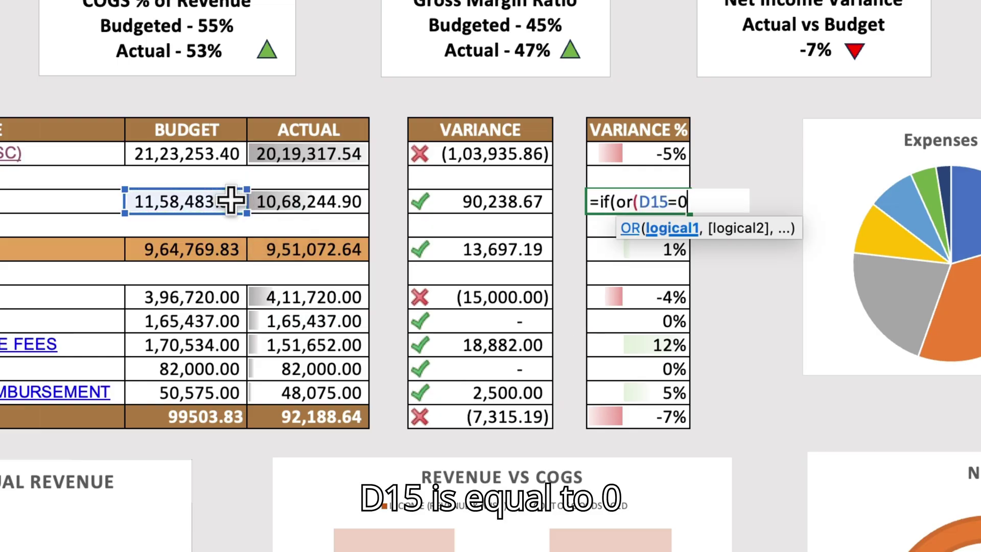
pyautogui.write(',')
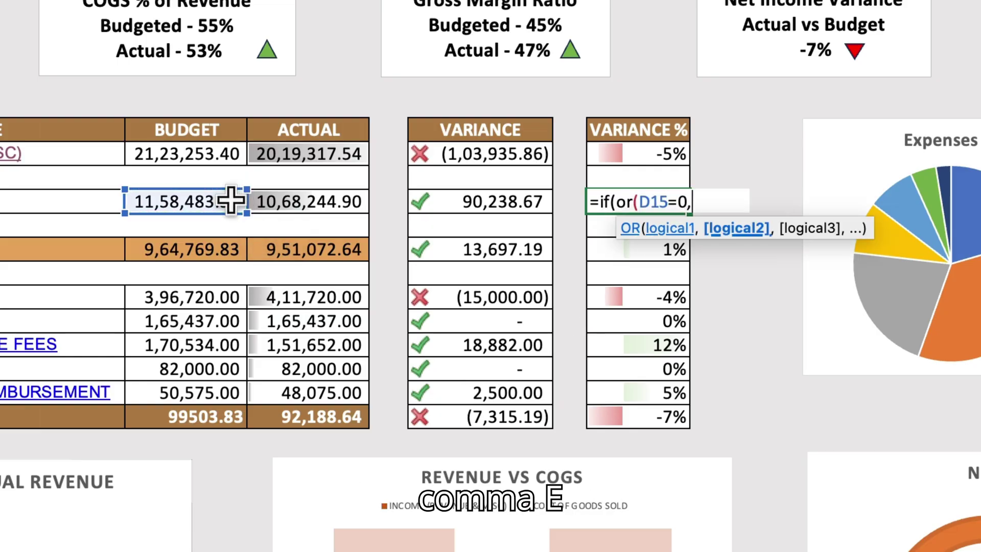
pyautogui.click(263, 199)
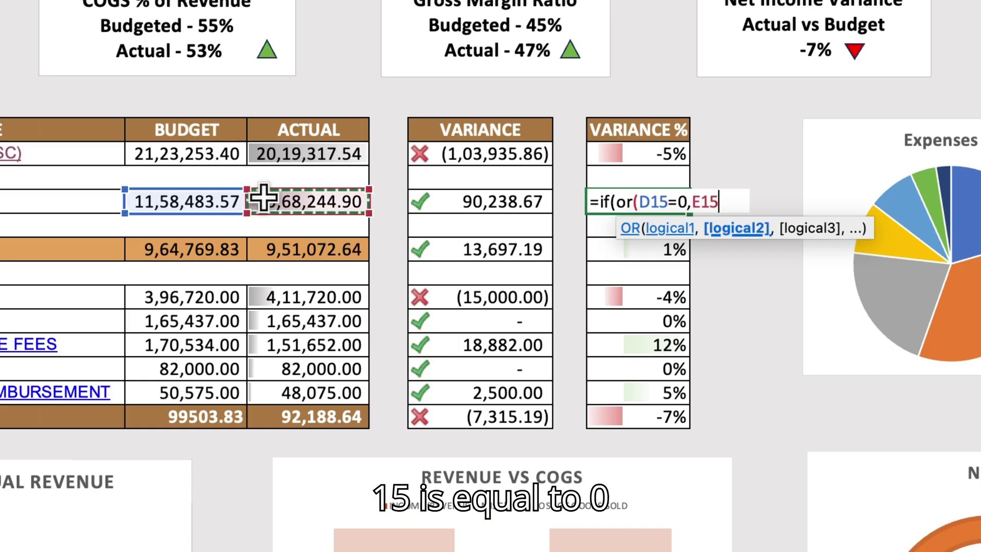
pyautogui.write('=0')
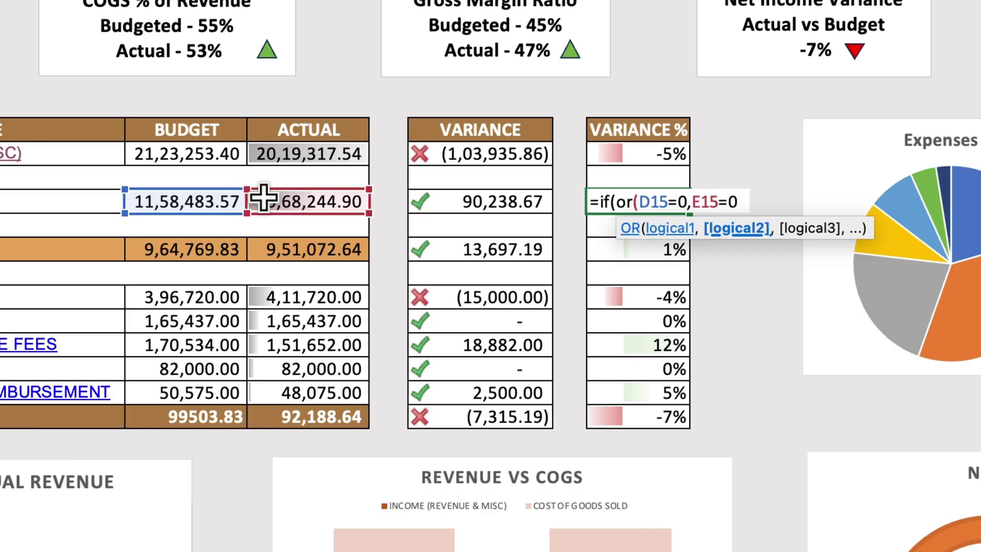
pyautogui.write(')')
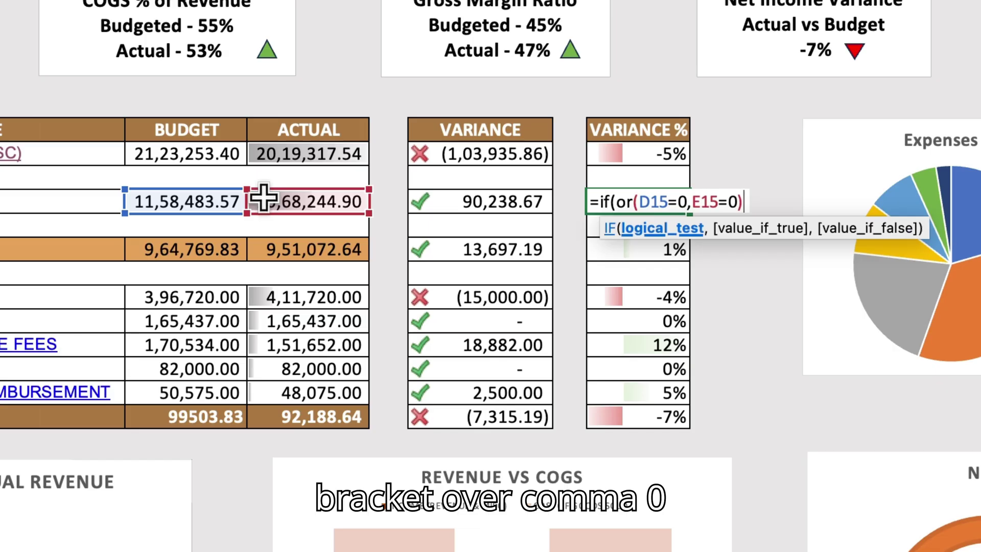
pyautogui.write(',0,')
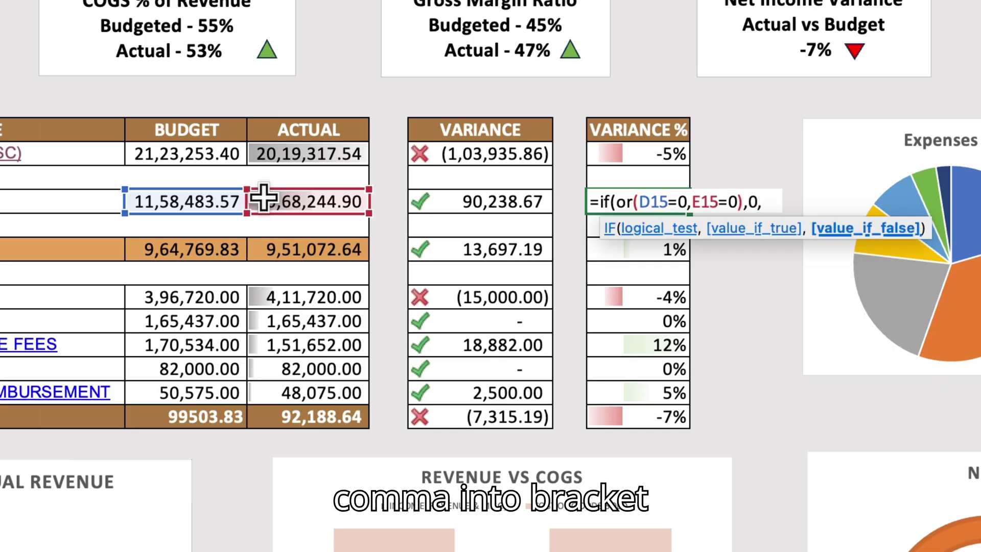
pyautogui.write('(')
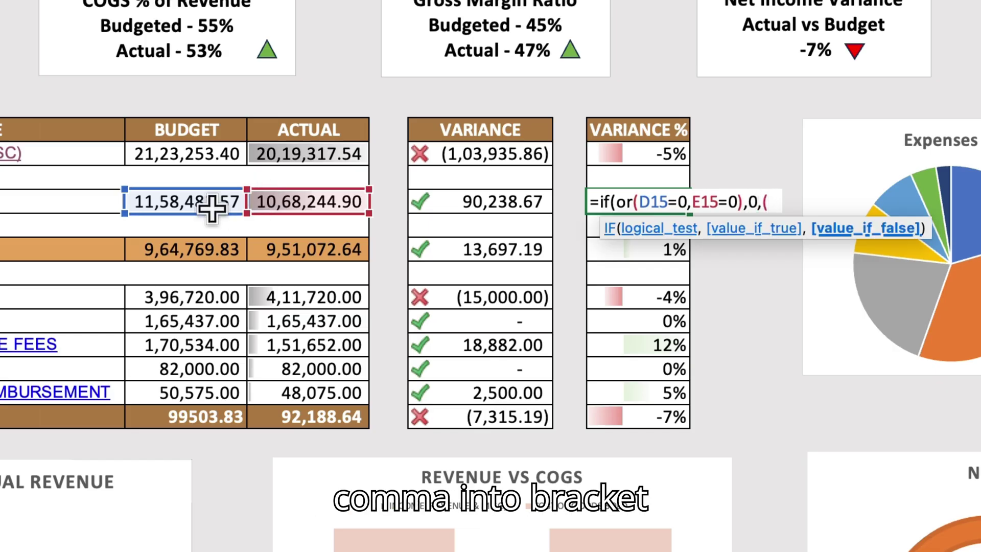
pyautogui.click(205, 203)
pyautogui.write('-')
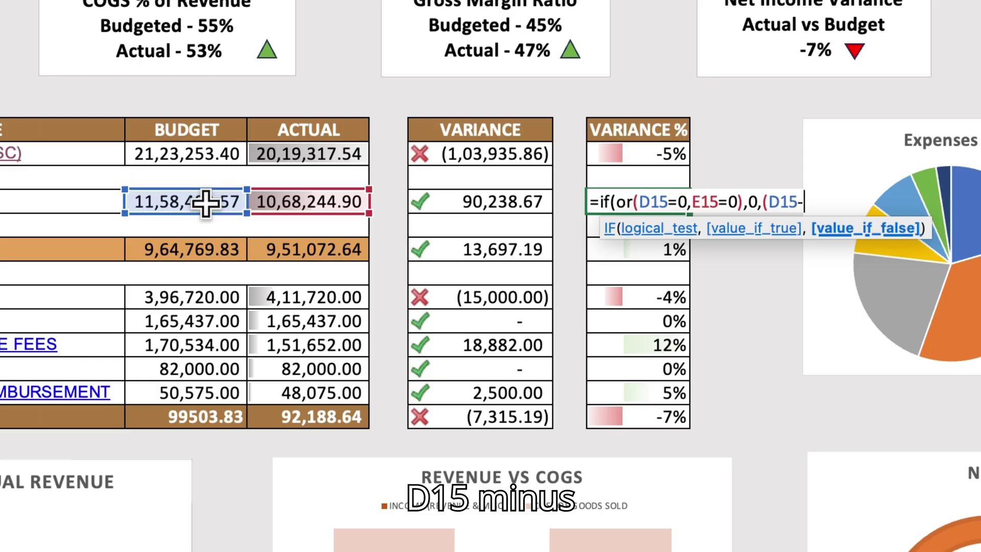
pyautogui.click(298, 197)
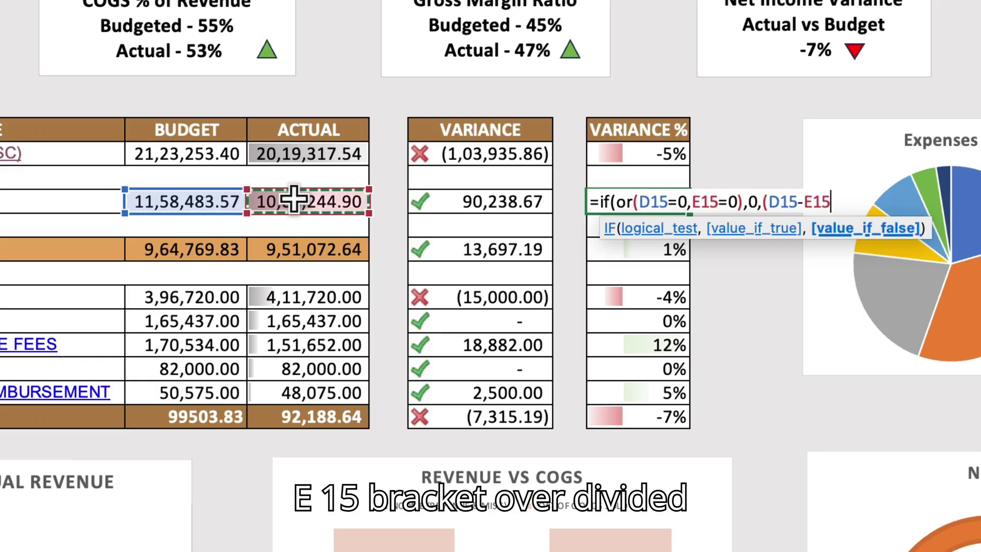
pyautogui.write(')')
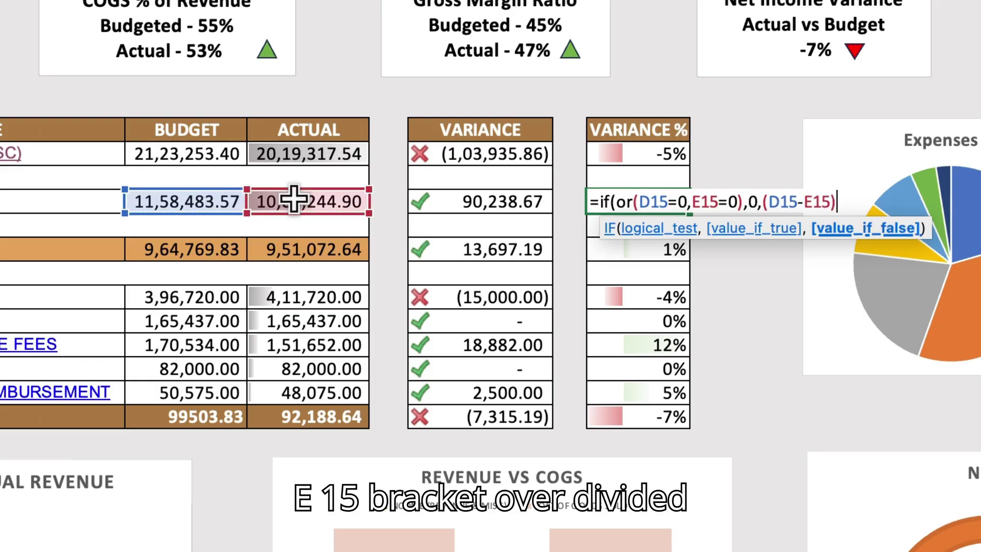
pyautogui.write('/')
pyautogui.click(217, 203)
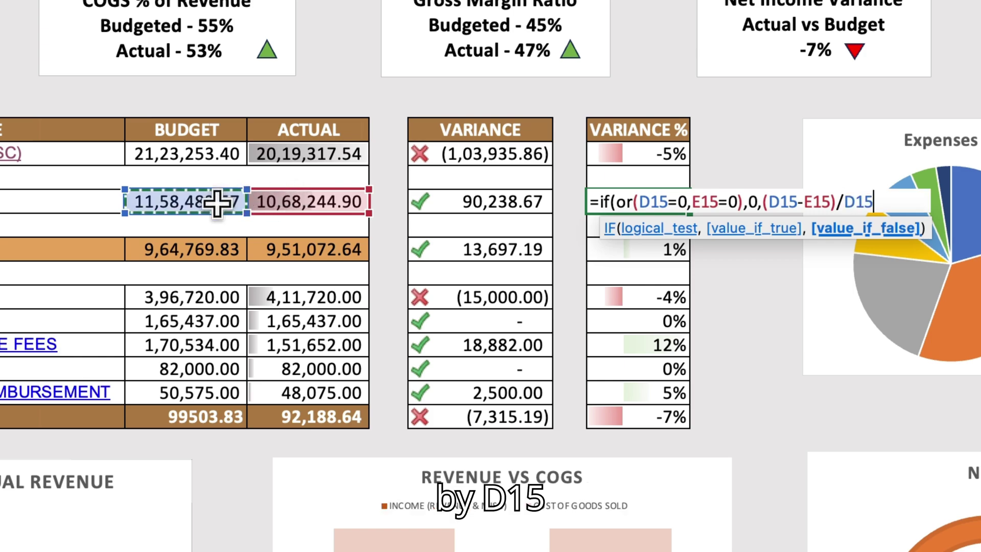
pyautogui.write(')')
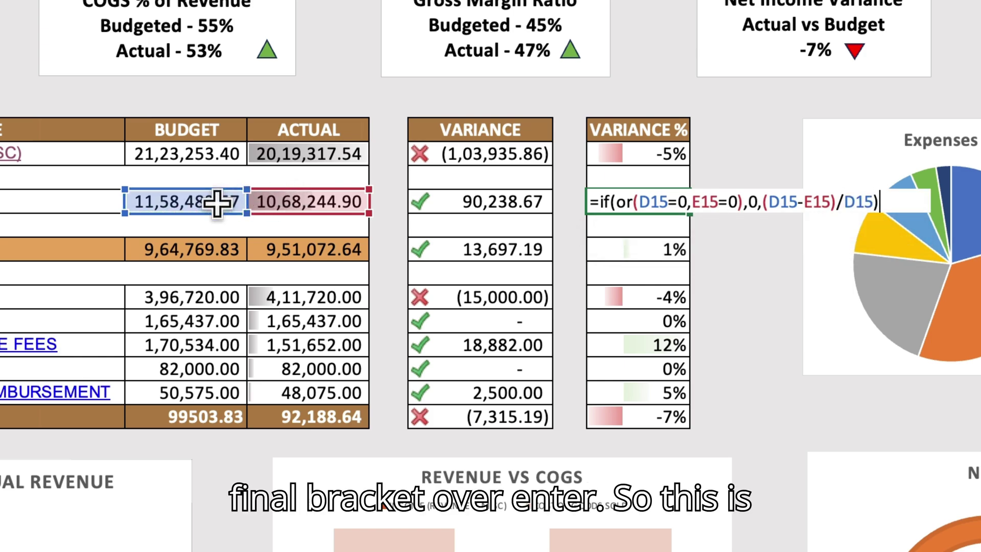
pyautogui.press('Return')
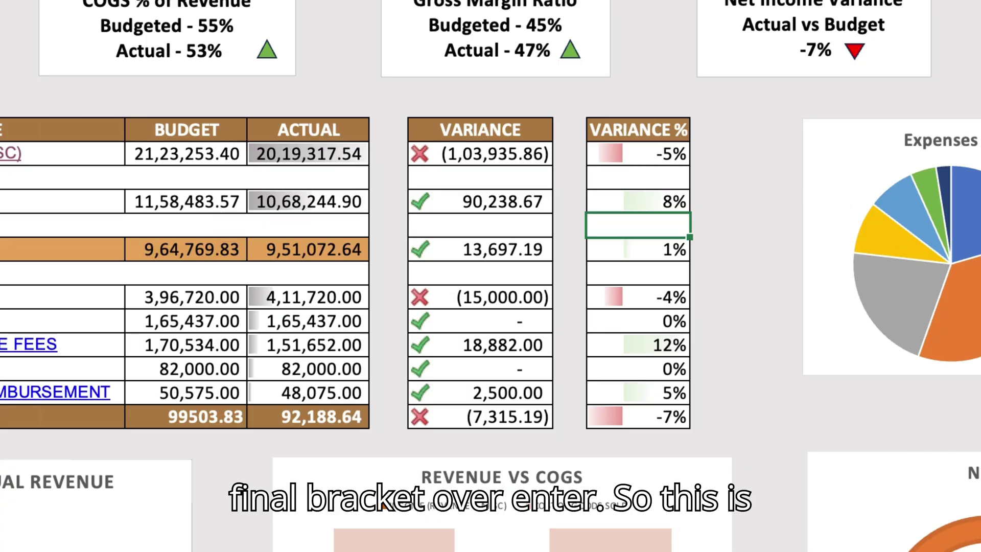
pyautogui.click(657, 202)
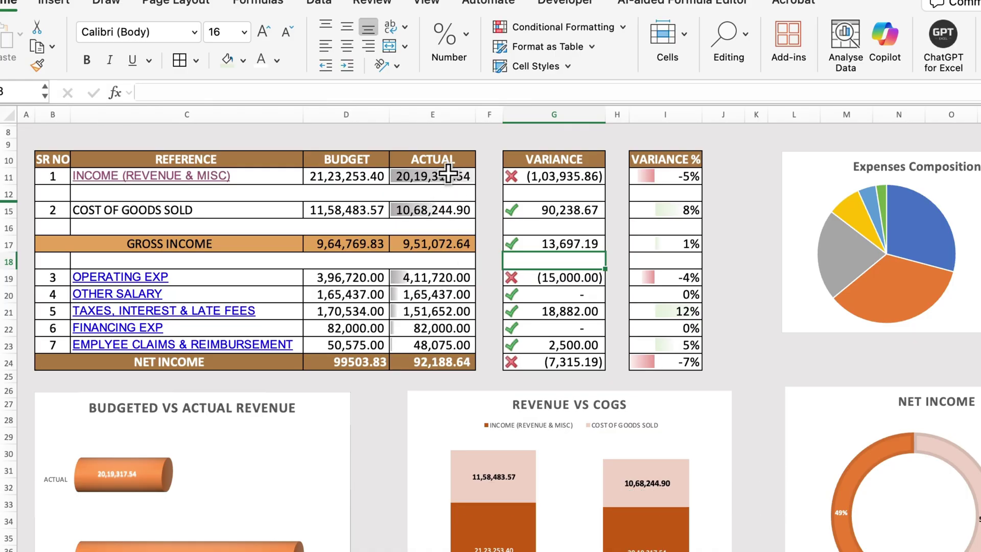
# Examine the custom data bar rule settings and positive-value fill colours for the Actual figures in E11:E23 without applying a rule.
pyautogui.moveTo(448, 174); pyautogui.dragTo(437, 344)
pyautogui.click(563, 26)
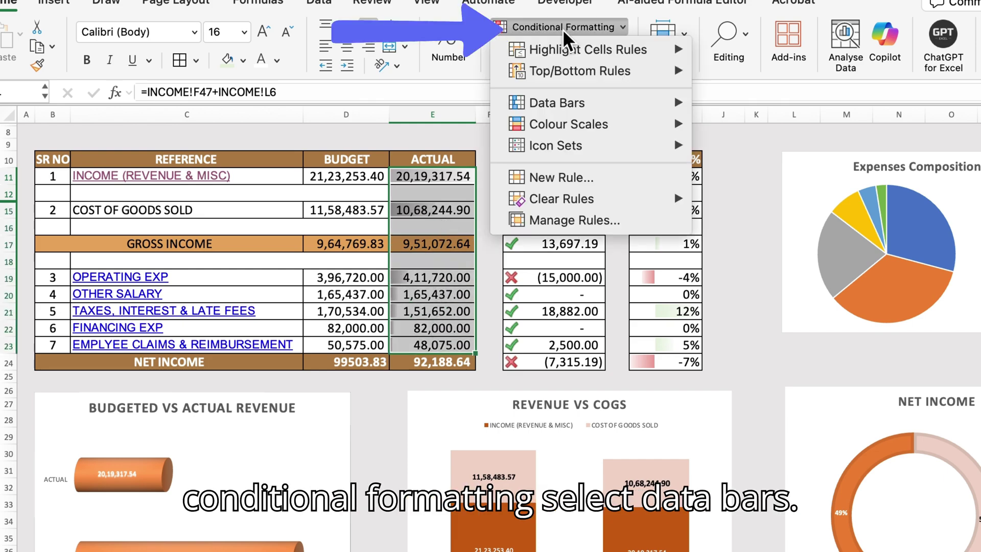
pyautogui.moveTo(547, 114)
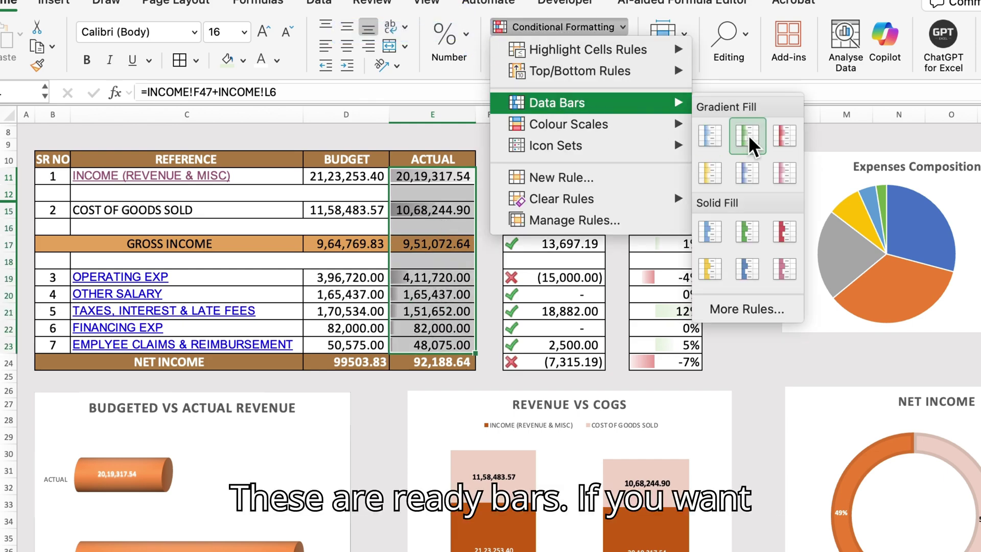
pyautogui.click(755, 318)
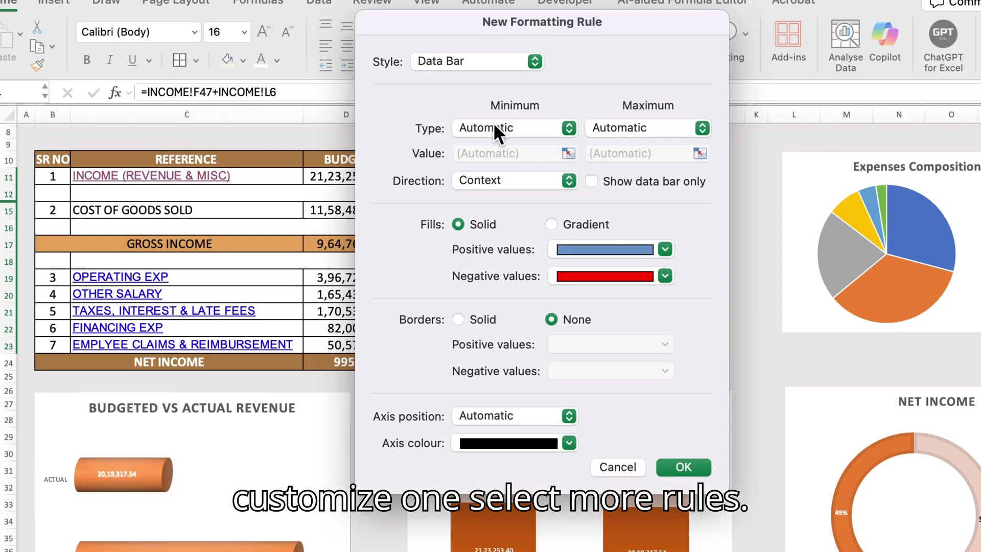
pyautogui.click(603, 249)
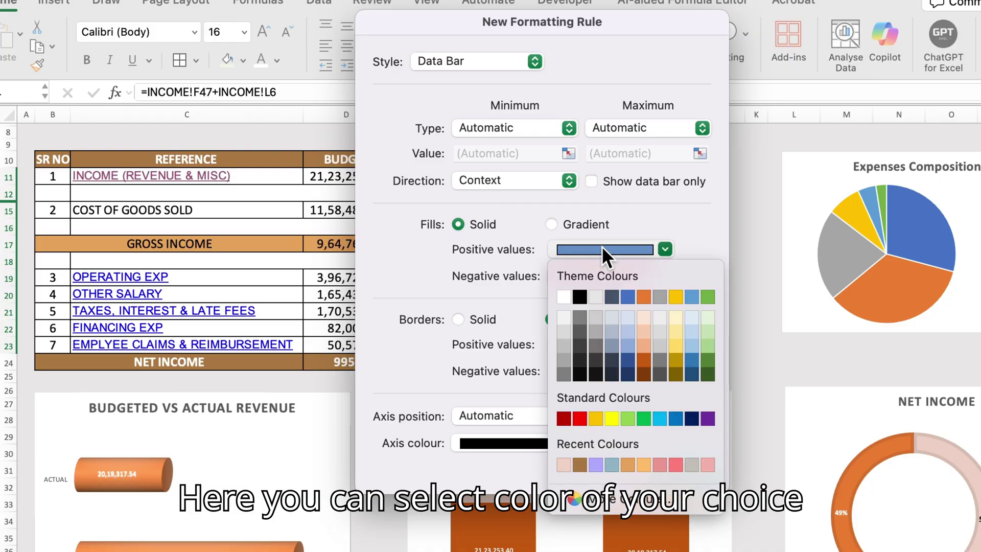
pyautogui.click(679, 246)
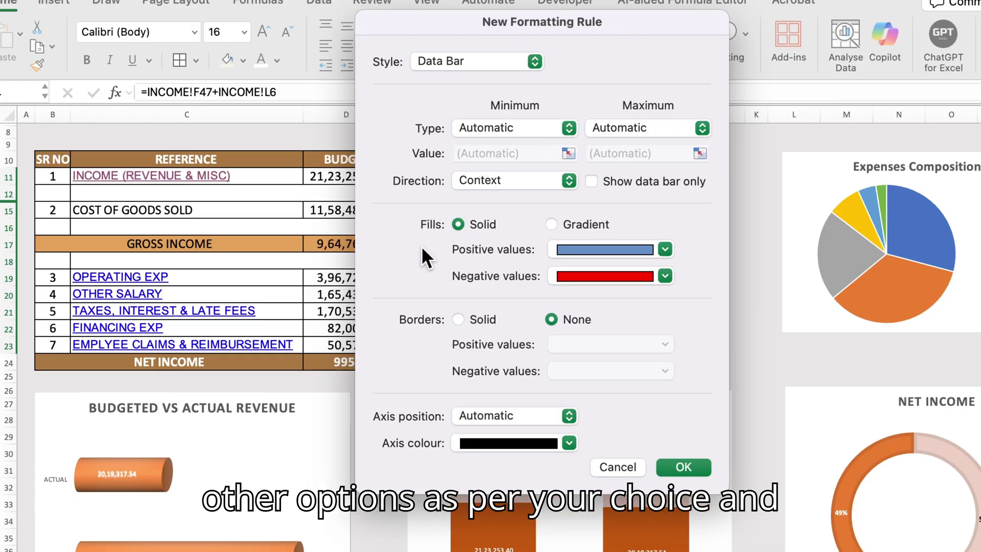
pyautogui.click(623, 463)
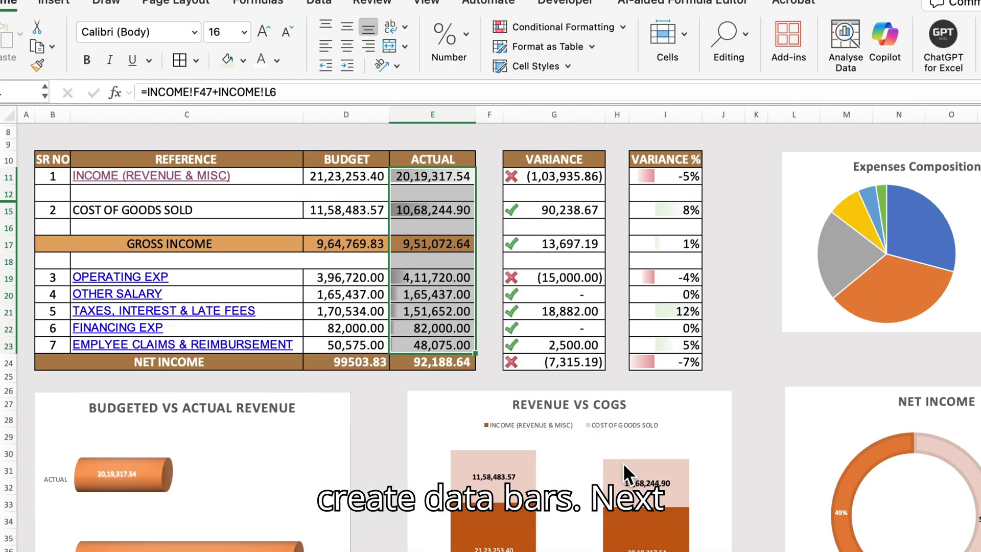
# Clear the conditional formatting rules from the Variance cells G11:G24.
pyautogui.click(568, 177)
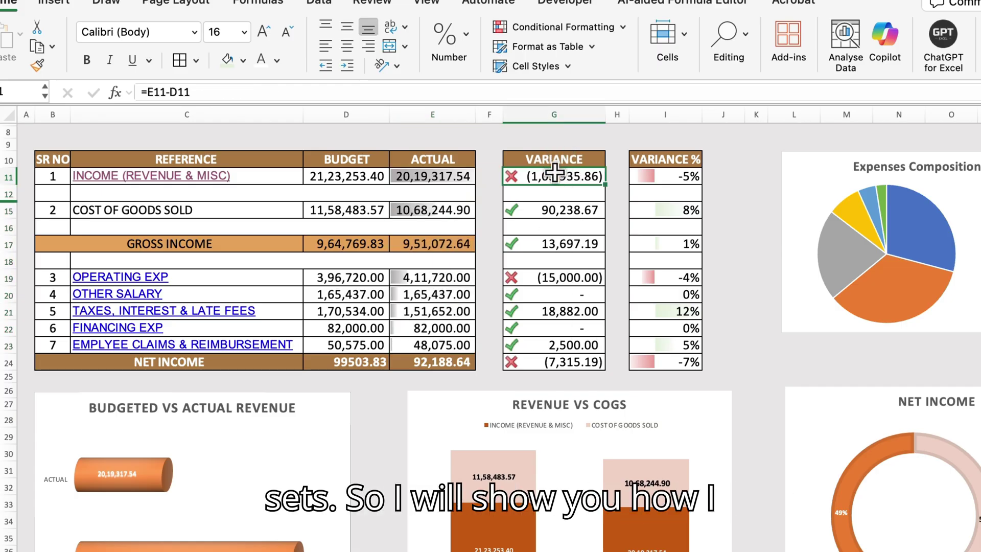
pyautogui.moveTo(554, 177); pyautogui.dragTo(562, 353)
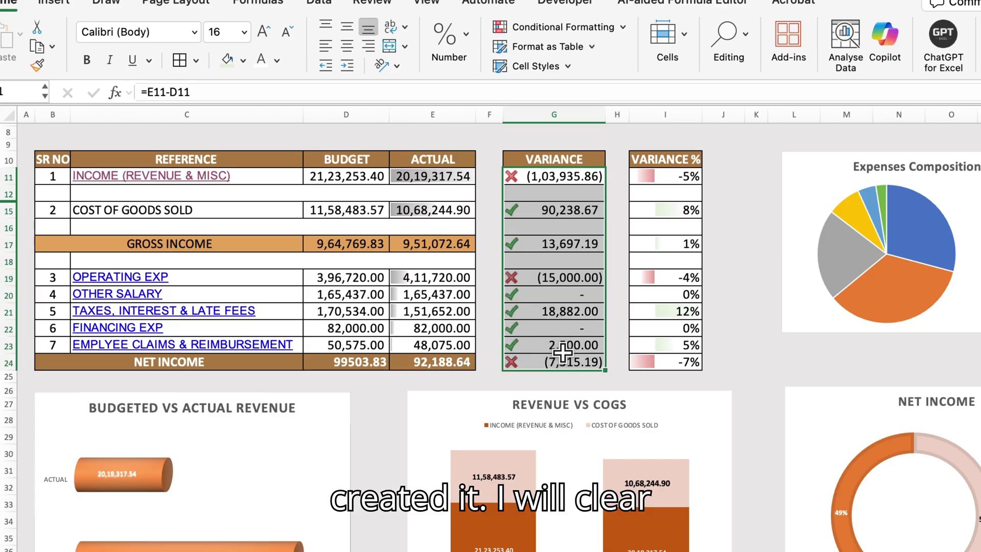
pyautogui.click(569, 27)
pyautogui.moveTo(565, 199)
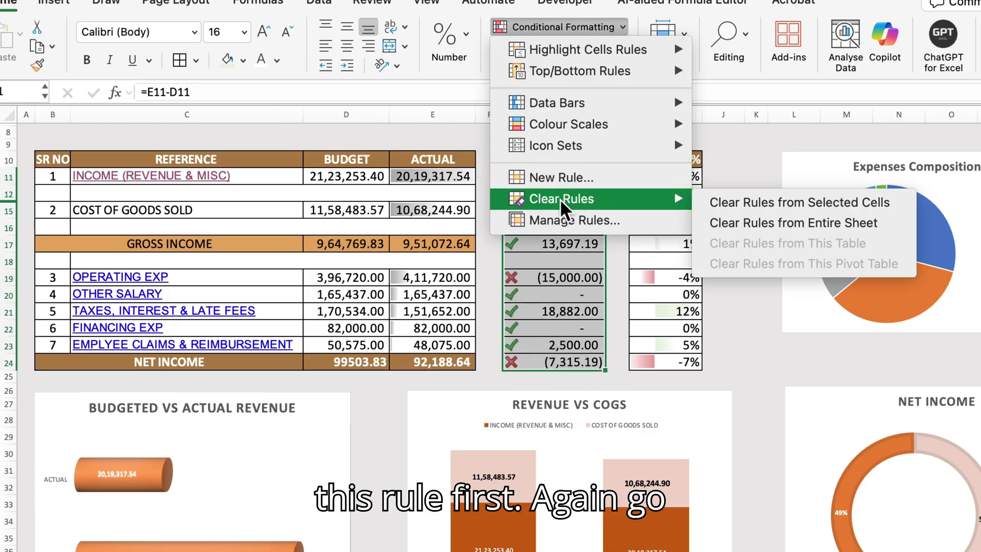
pyautogui.click(712, 201)
# Start a custom icon set rule for the selected Variance cells using the red cross, exclamation mark and green check mark icons.
pyautogui.click(586, 26)
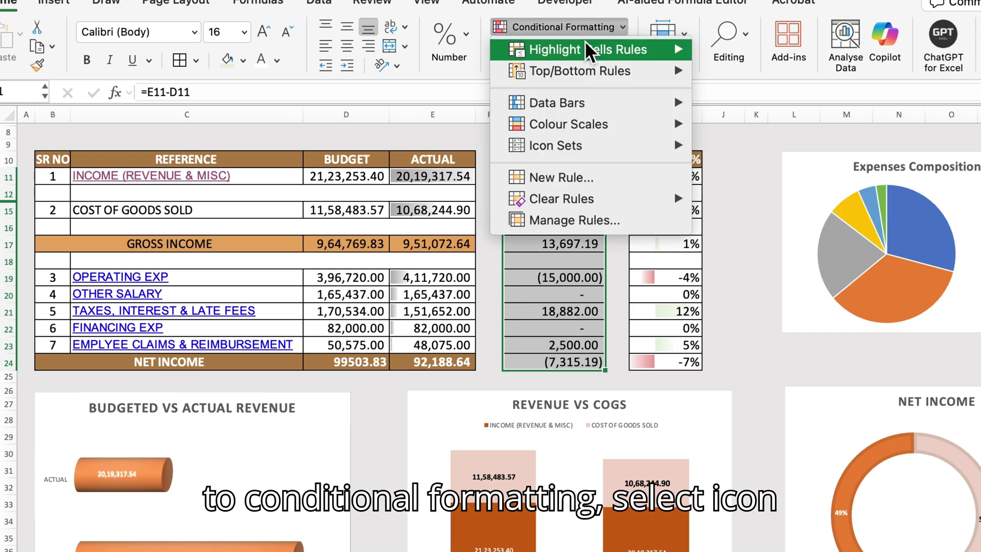
pyautogui.moveTo(558, 145)
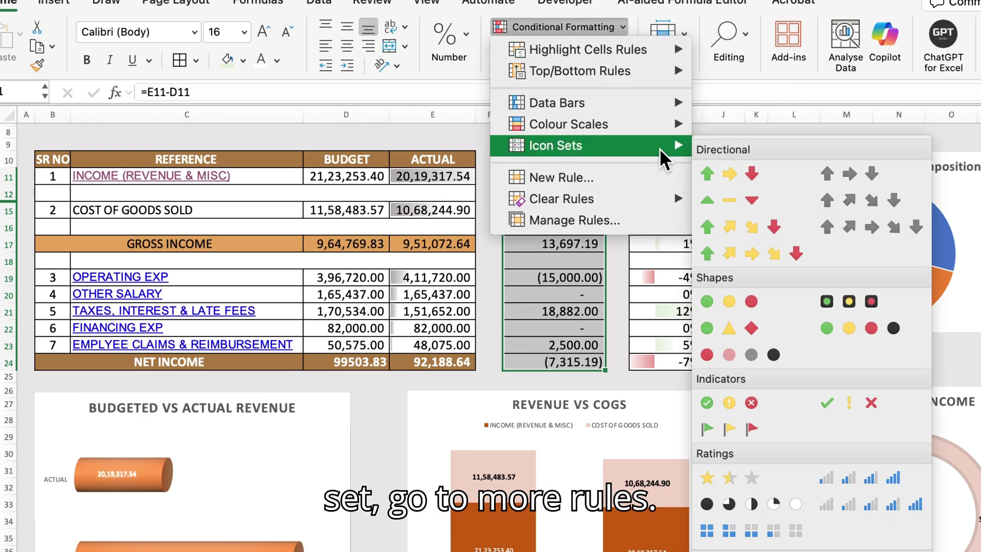
pyautogui.click(721, 549)
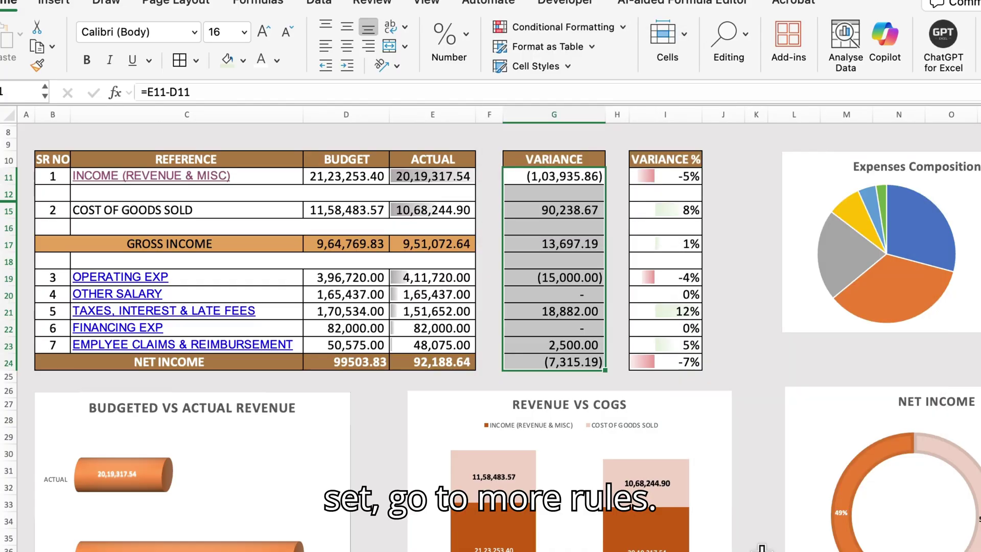
pyautogui.click(409, 150)
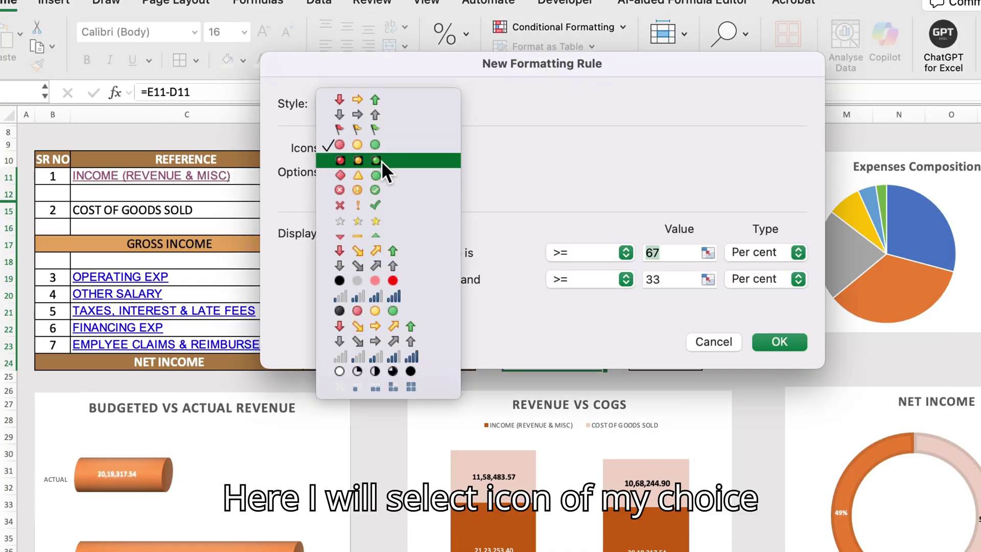
pyautogui.click(369, 203)
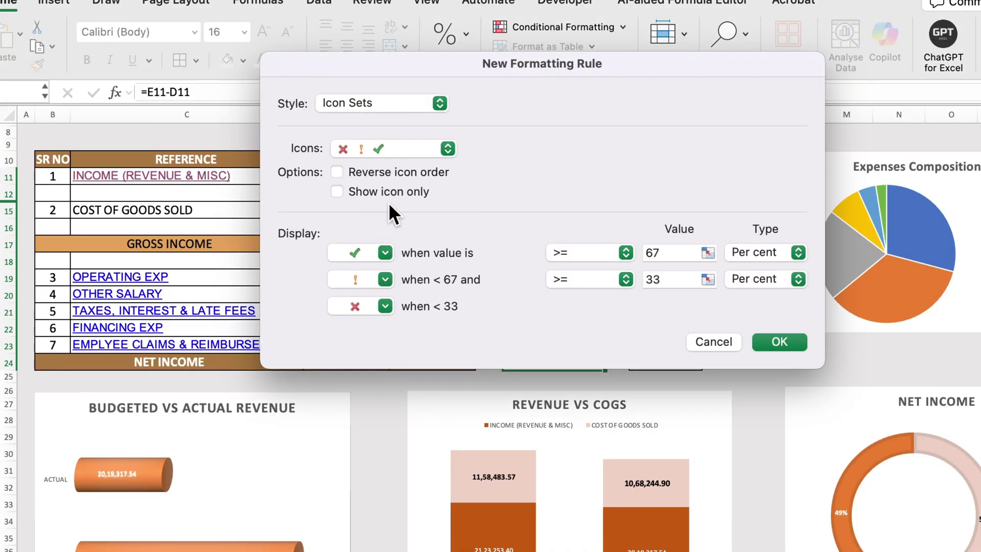
# Set both icon thresholds to >= 0 with the type Number and apply the icon set rule.
pyautogui.click(779, 250)
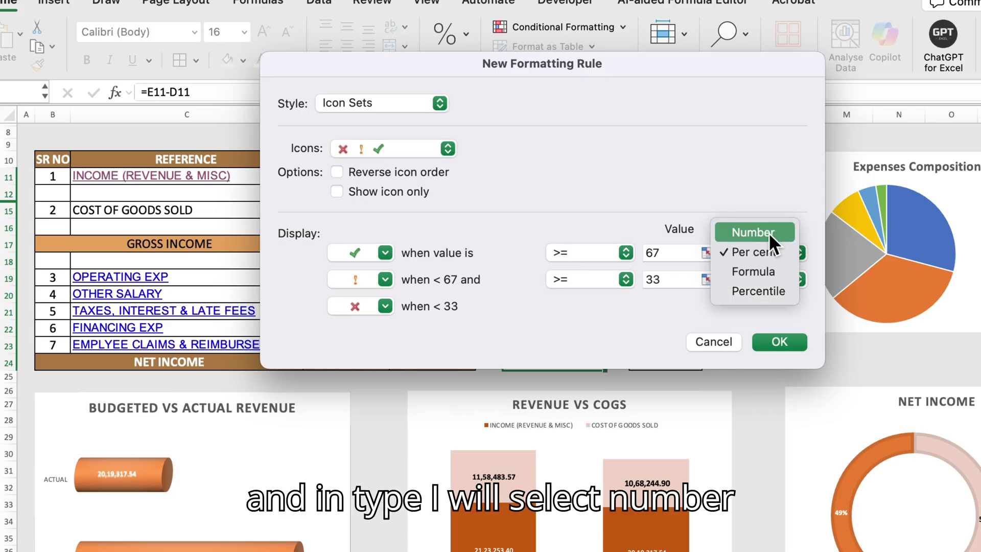
pyautogui.click(768, 231)
pyautogui.click(782, 272)
pyautogui.click(771, 259)
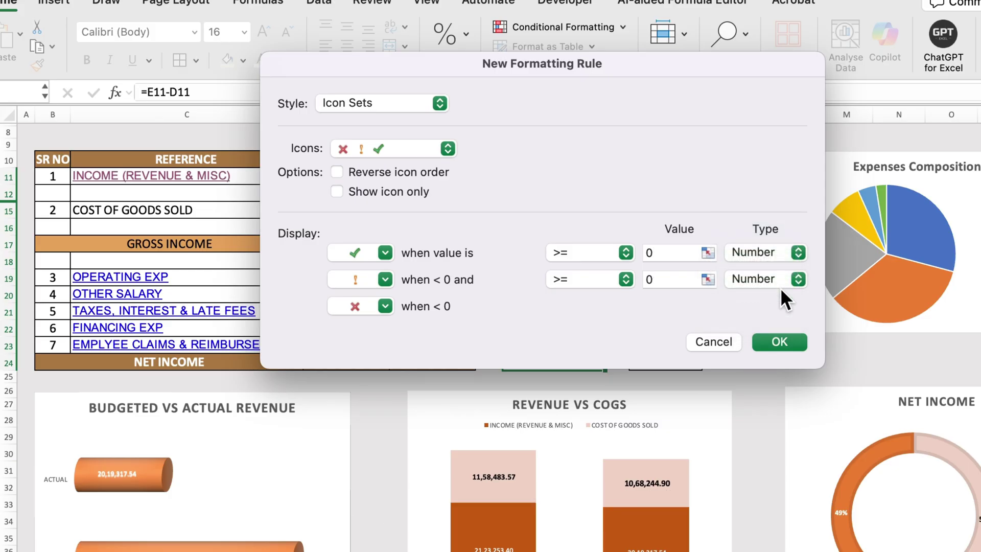
pyautogui.click(787, 344)
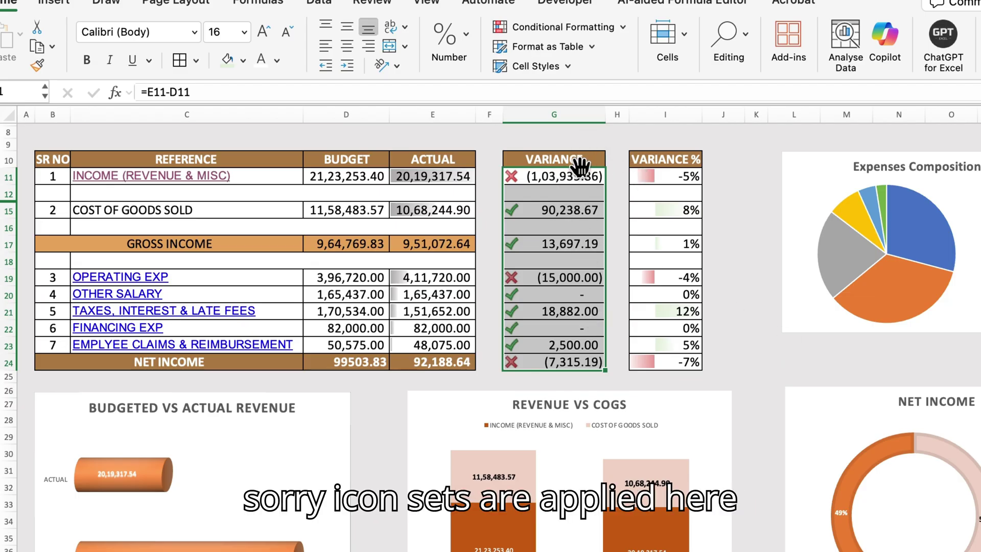
# Check the icons beside negative and positive values in the Variance column for taxes, income and cost of goods sold.
pyautogui.click(573, 313)
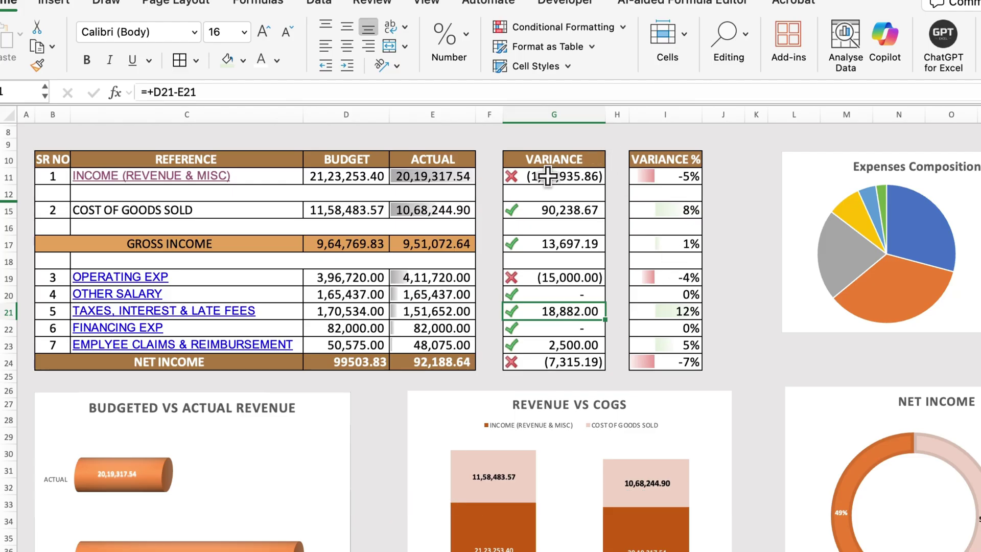
pyautogui.click(579, 177)
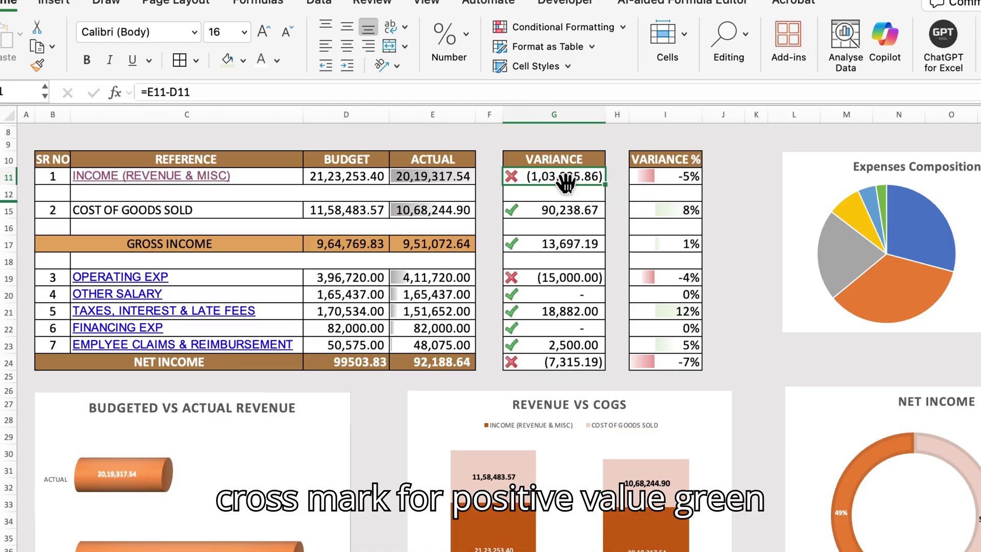
pyautogui.click(573, 209)
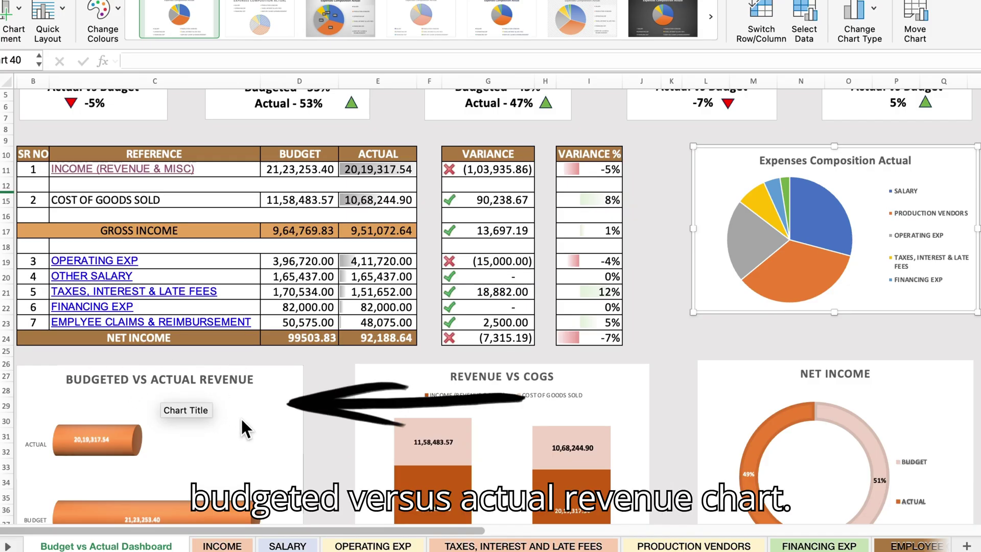
# Examine the bars of the Budgeted vs Actual Revenue chart and its source range of budget and actual income in D10:E11.
pyautogui.moveTo(102, 434)
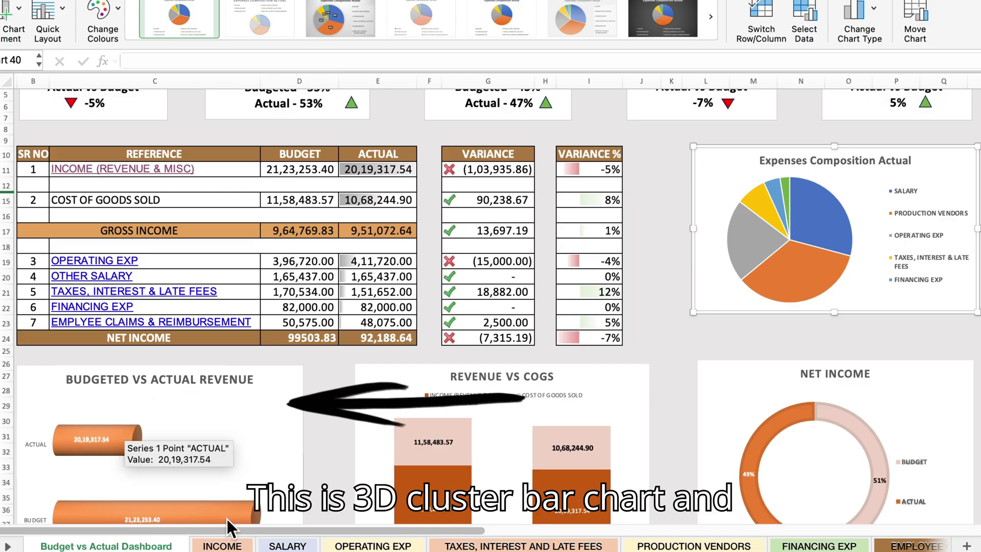
pyautogui.moveTo(227, 519)
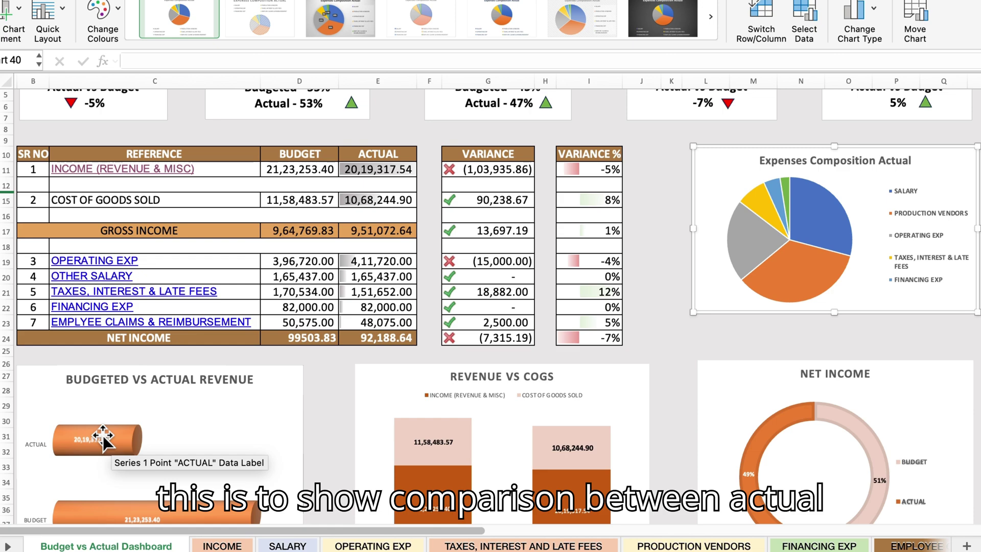
pyautogui.moveTo(198, 516)
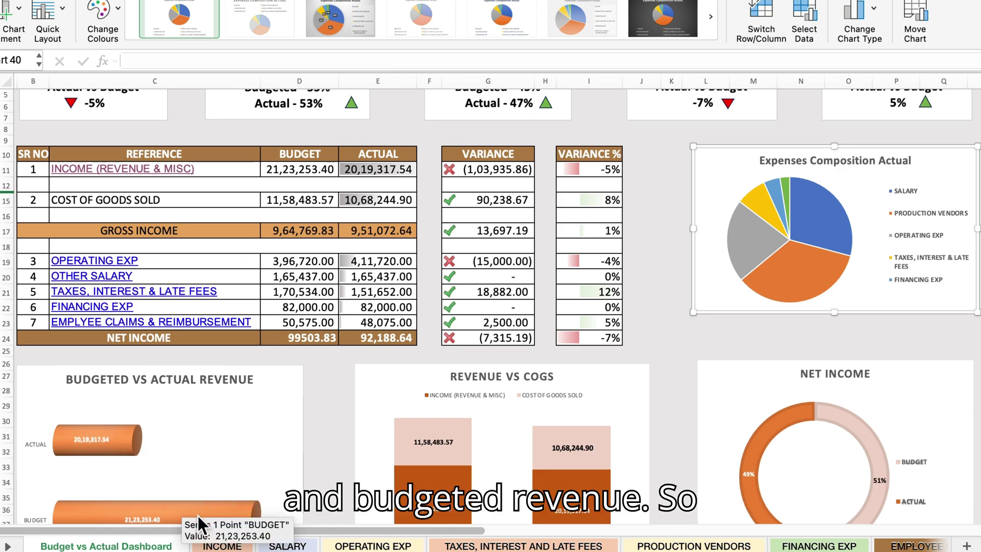
pyautogui.doubleClick(292, 381)
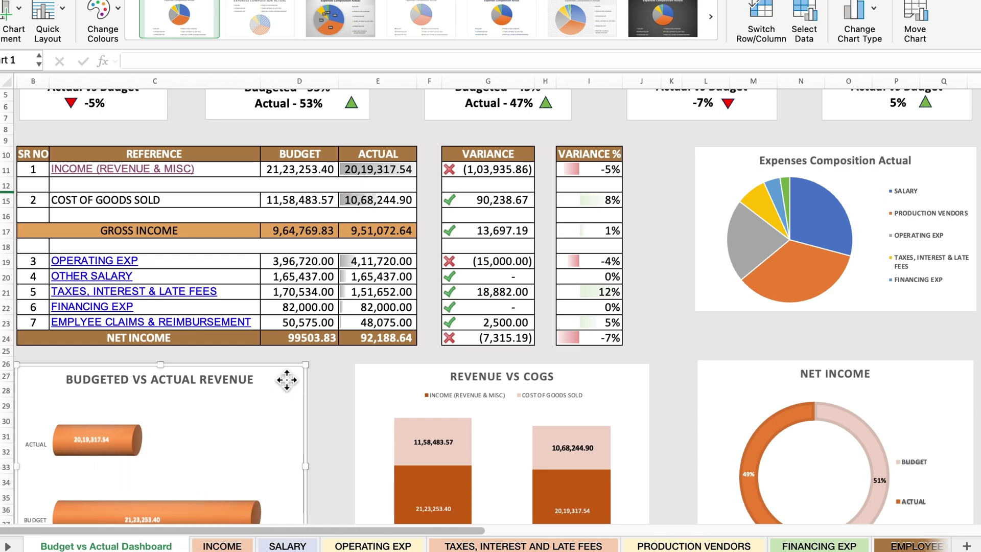
pyautogui.moveTo(300, 154); pyautogui.dragTo(387, 164)
pyautogui.click(203, 436)
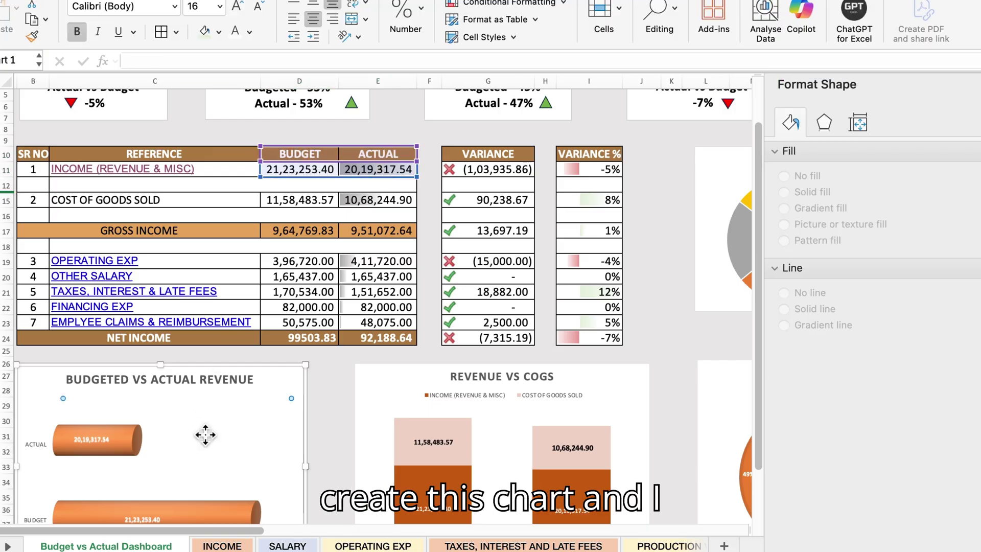
# Inspect the revenue chart's bar series shape options and fill settings, plus the formatting of its back wall.
pyautogui.click(128, 429)
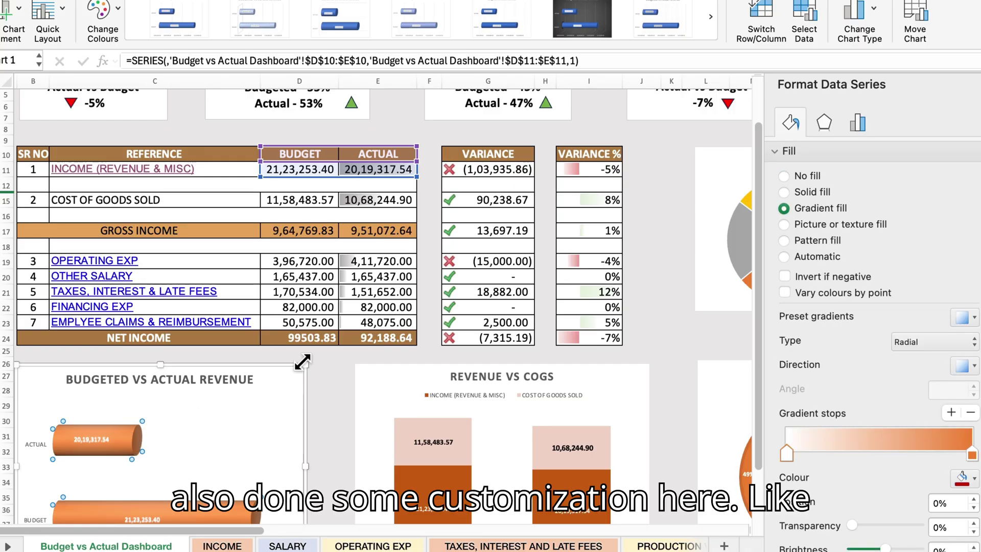
pyautogui.click(857, 123)
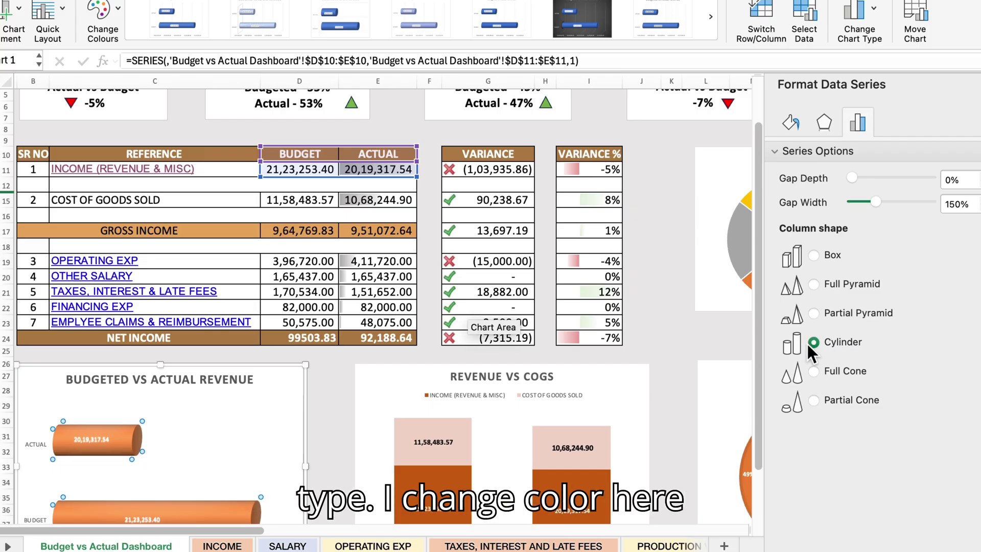
pyautogui.click(787, 126)
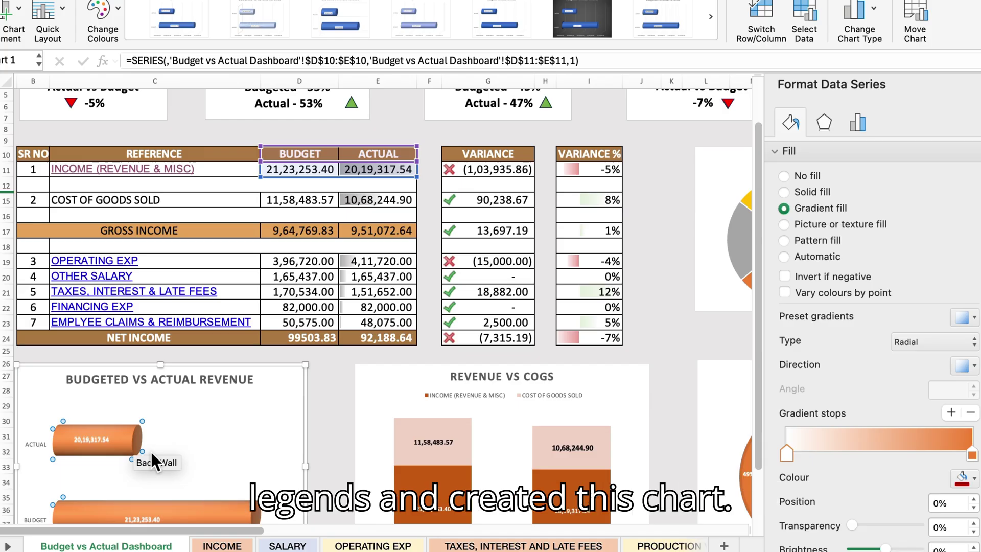
pyautogui.click(234, 420)
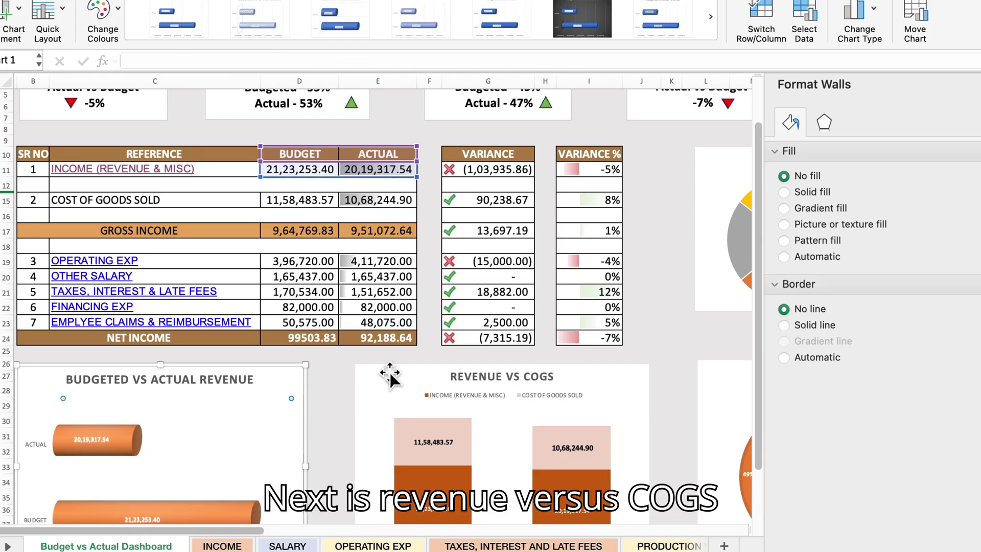
# Examine the Revenue vs COGS stacked column chart's two series and their source rows for income and cost of goods sold.
pyautogui.click(401, 378)
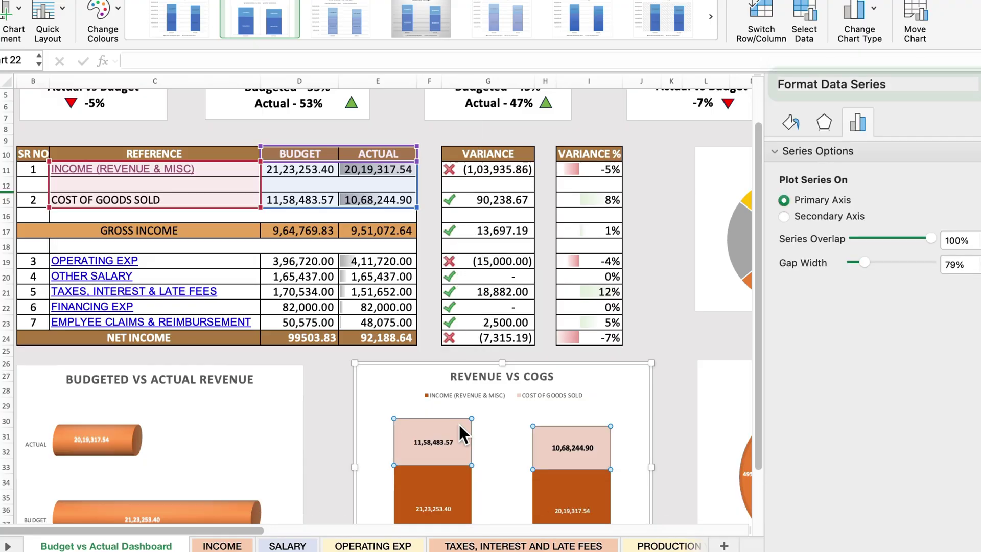
pyautogui.doubleClick(458, 424)
pyautogui.click(448, 488)
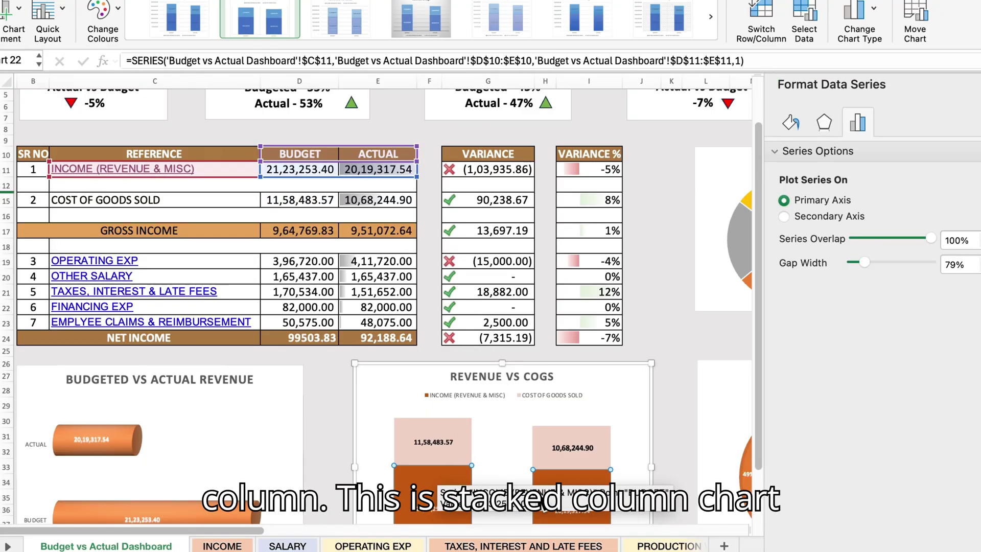
pyautogui.click(612, 390)
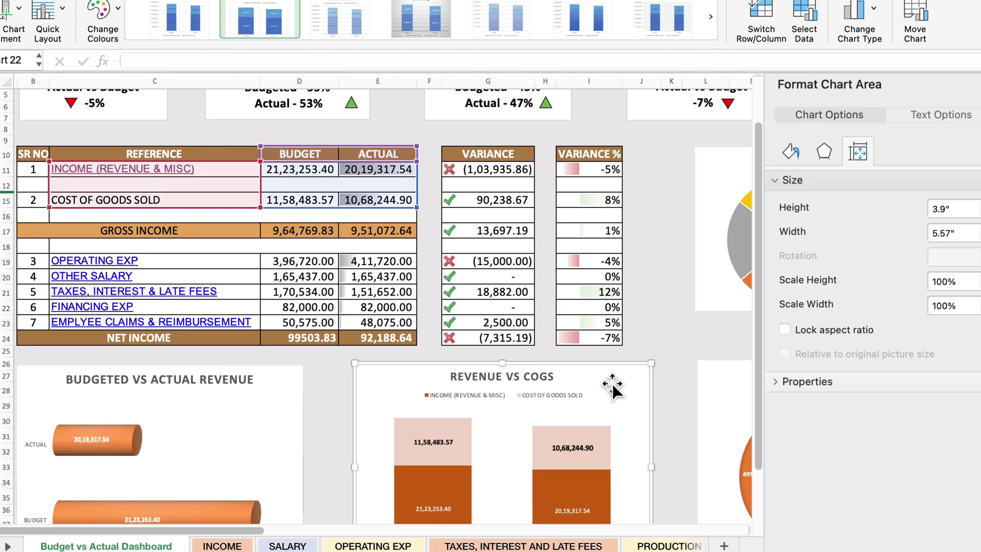
pyautogui.click(104, 153)
pyautogui.moveTo(230, 157); pyautogui.dragTo(353, 204)
pyautogui.click(621, 405)
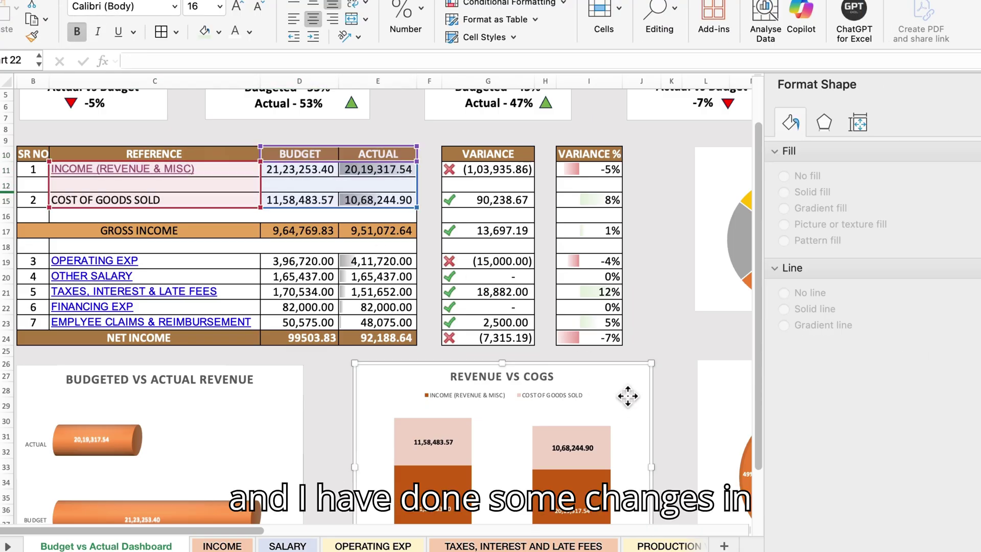
# Inspect the fill formatting of the income and cost of goods sold columns and select the cost of goods sold data labels.
pyautogui.click(456, 428)
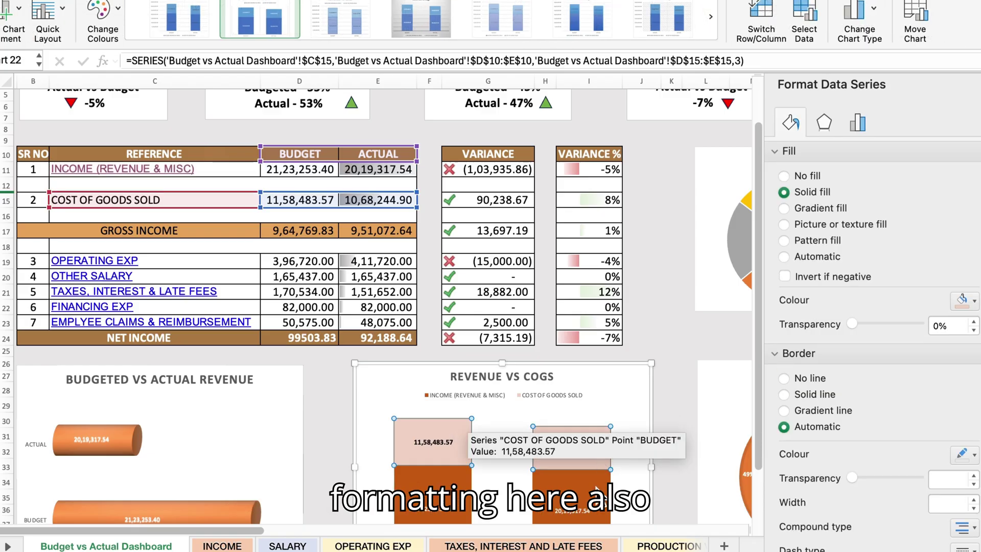
pyautogui.click(595, 490)
pyautogui.click(446, 472)
pyautogui.click(451, 433)
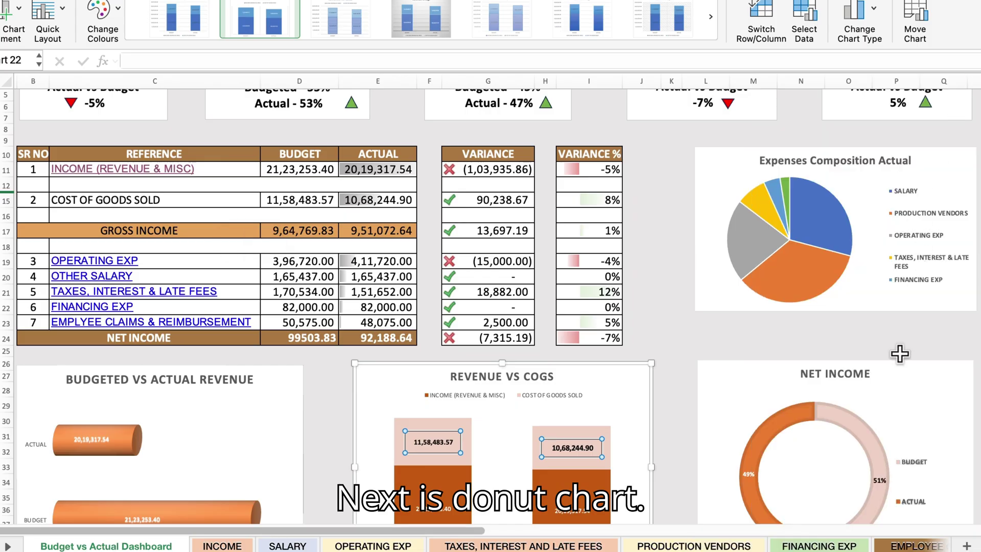
# Examine the Net Income doughnut chart's budget and actual slices, including their series options and the chart area size settings.
pyautogui.click(889, 382)
pyautogui.click(409, 522)
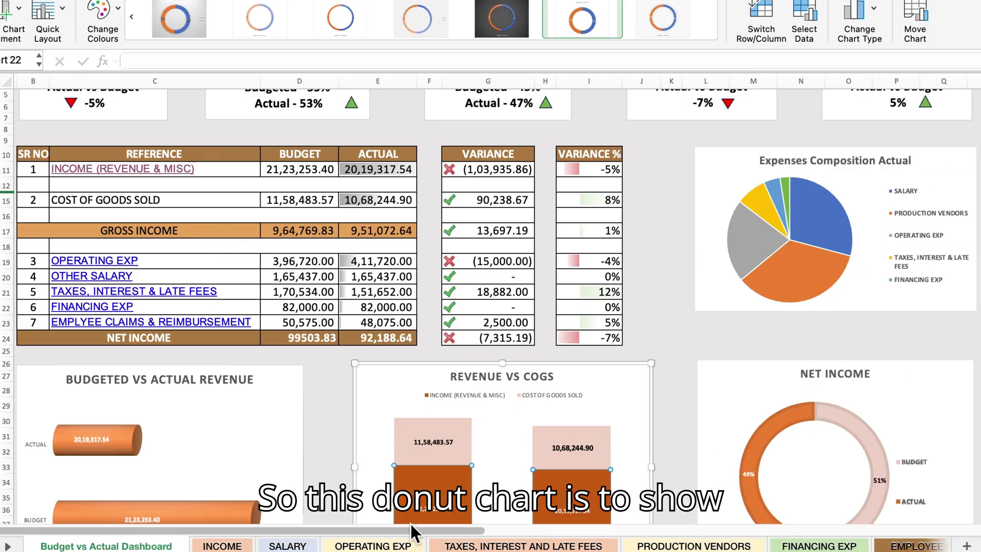
pyautogui.moveTo(412, 529); pyautogui.dragTo(592, 529)
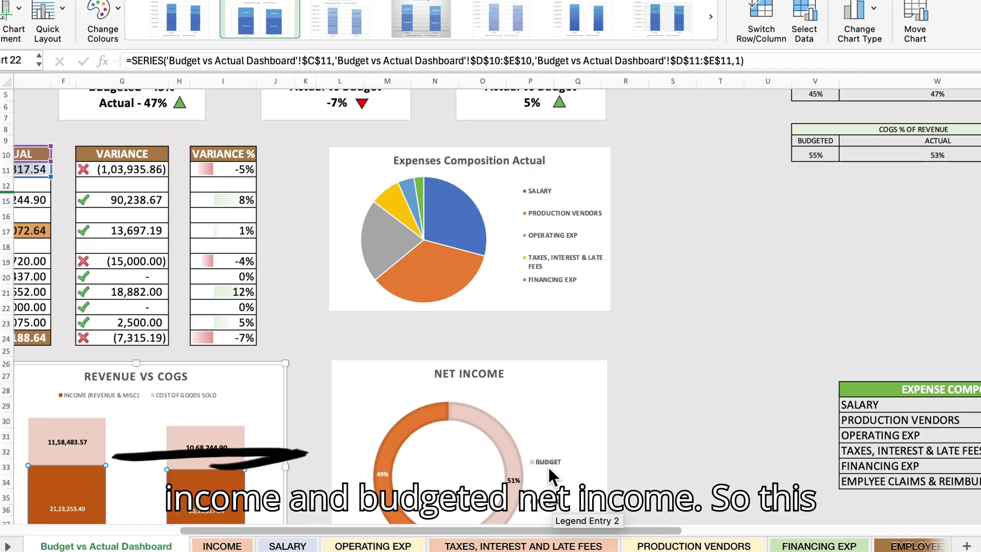
pyautogui.click(548, 462)
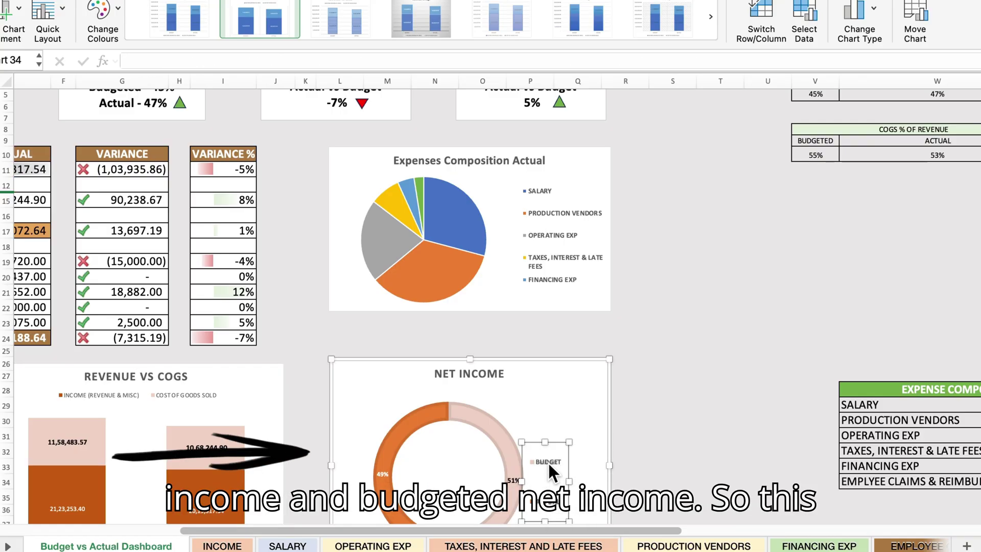
pyautogui.click(502, 436)
pyautogui.doubleClick(501, 435)
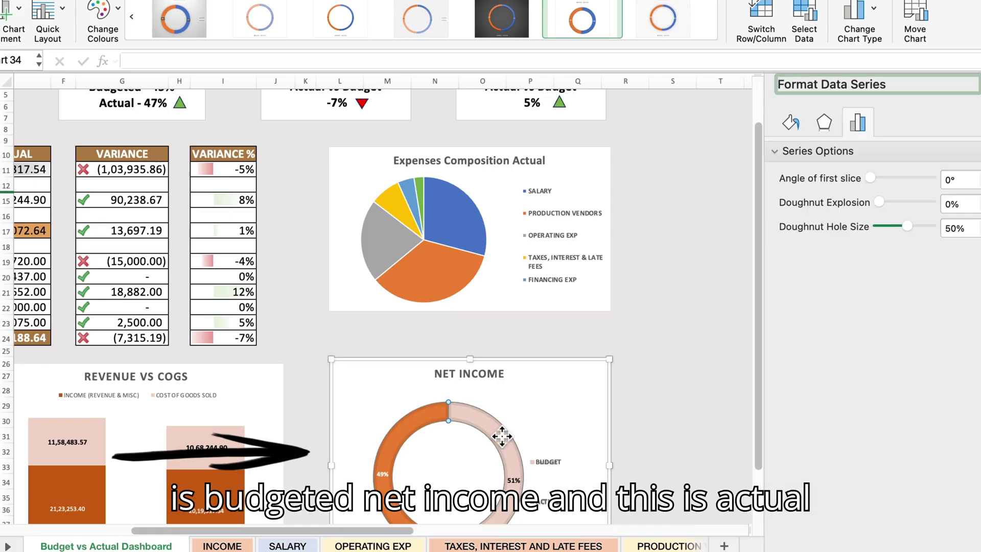
pyautogui.click(418, 425)
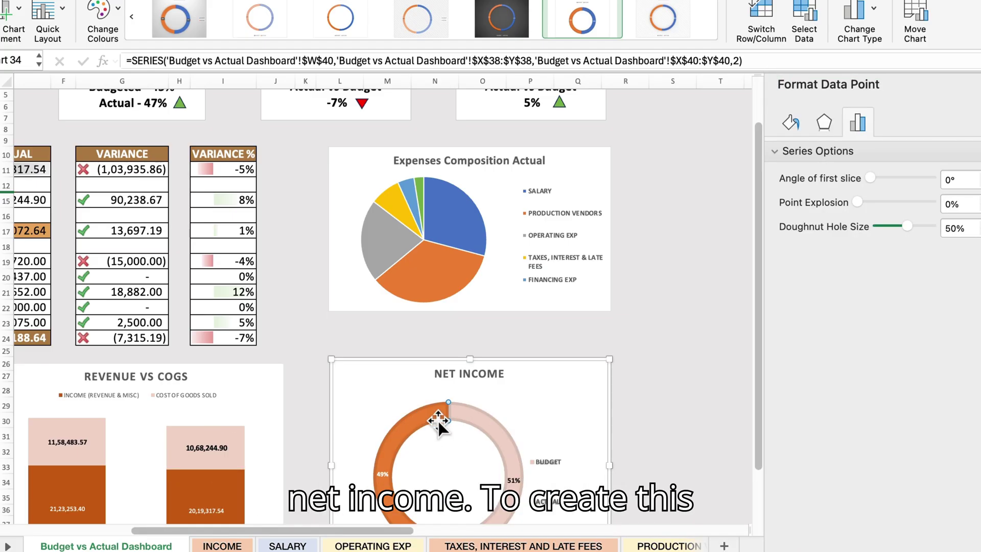
pyautogui.click(559, 405)
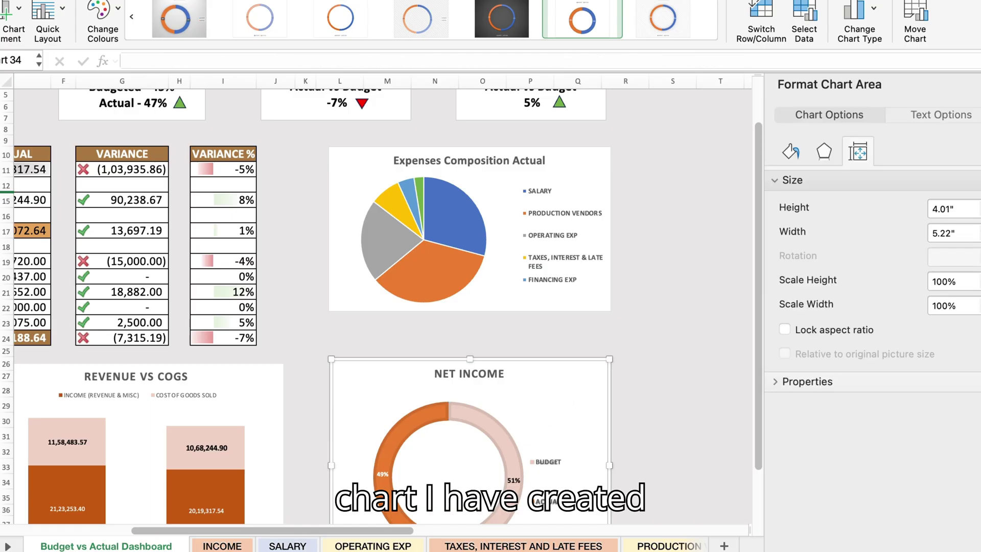
pyautogui.click(973, 85)
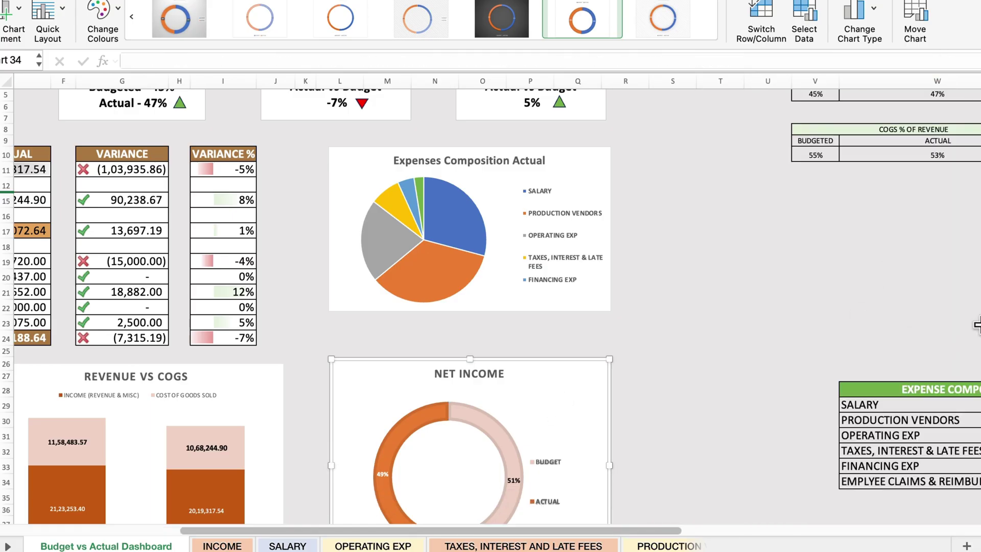
# Examine the Net Income reference table of budget and actual values that feeds the doughnut chart.
pyautogui.scroll(-3, 976, 391)
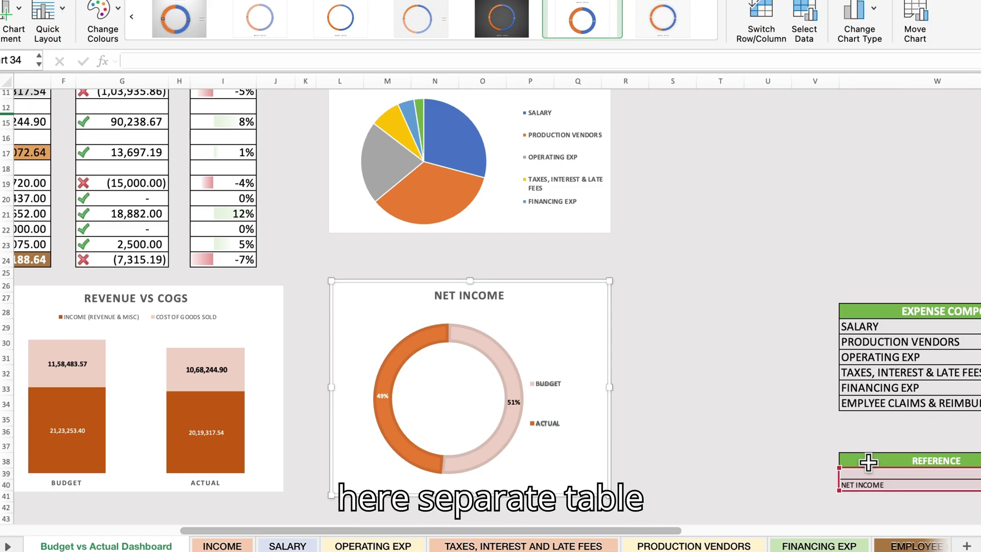
pyautogui.moveTo(867, 462); pyautogui.dragTo(957, 488)
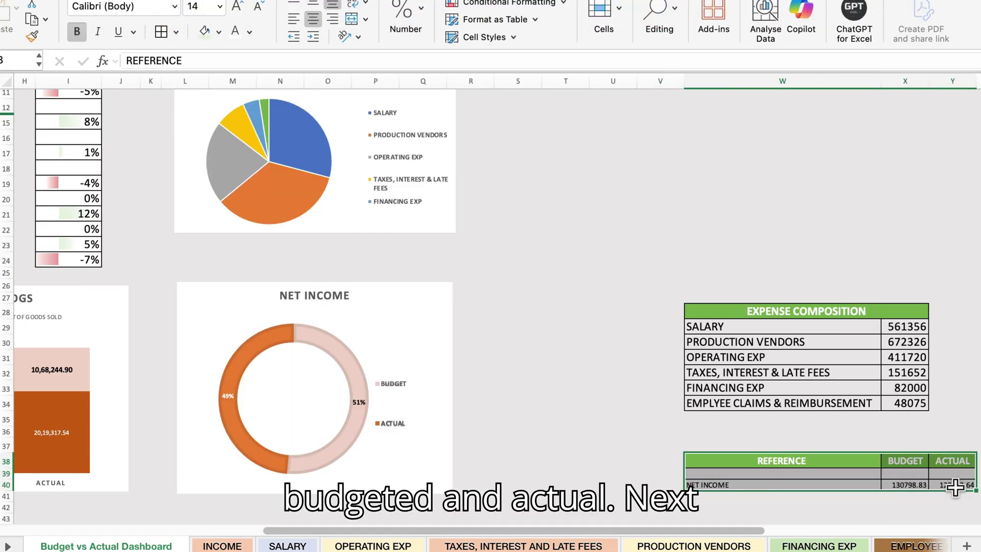
pyautogui.click(965, 488)
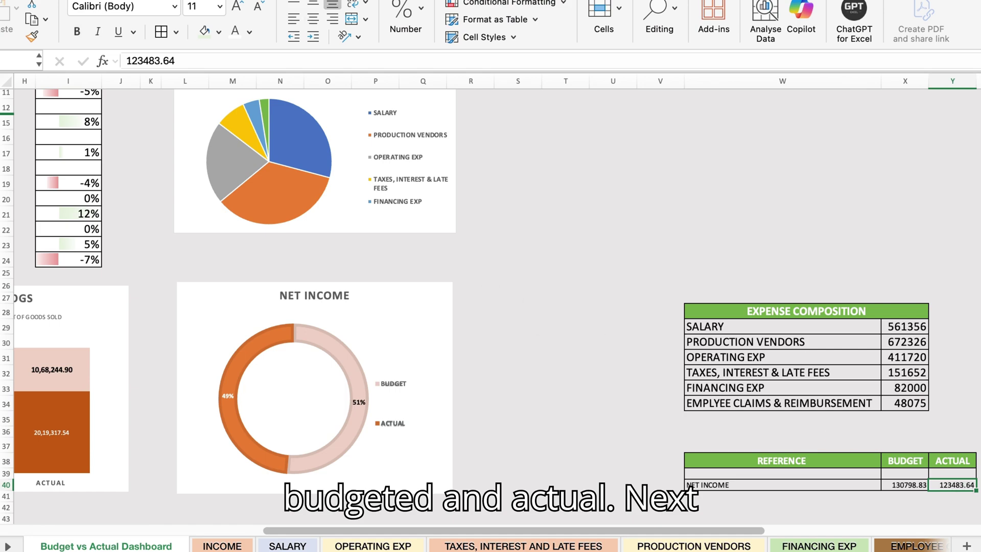
# Examine the Expenses Composition Actual pie chart, its Salary slice and its source range in the Expense Composition table.
pyautogui.scroll(5, 503, 294)
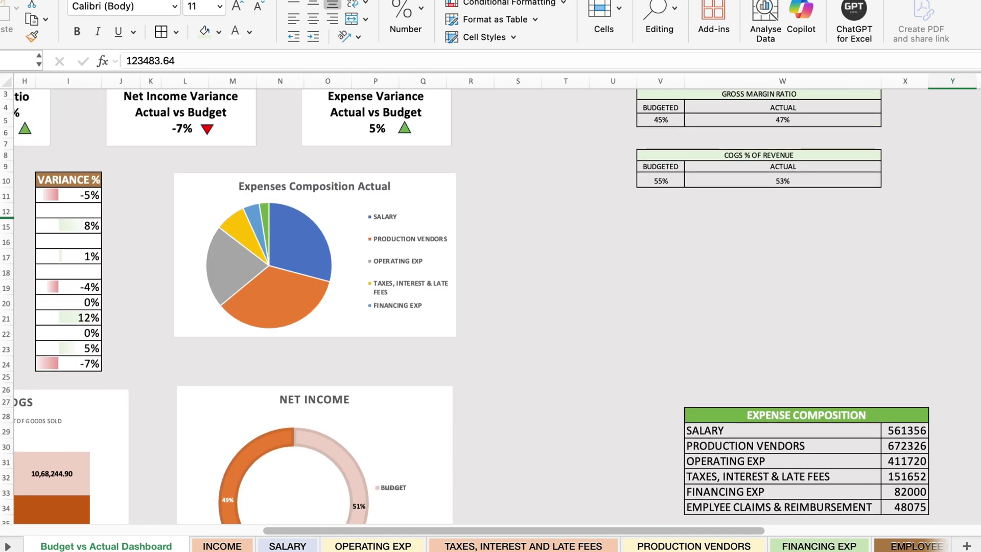
pyautogui.click(341, 228)
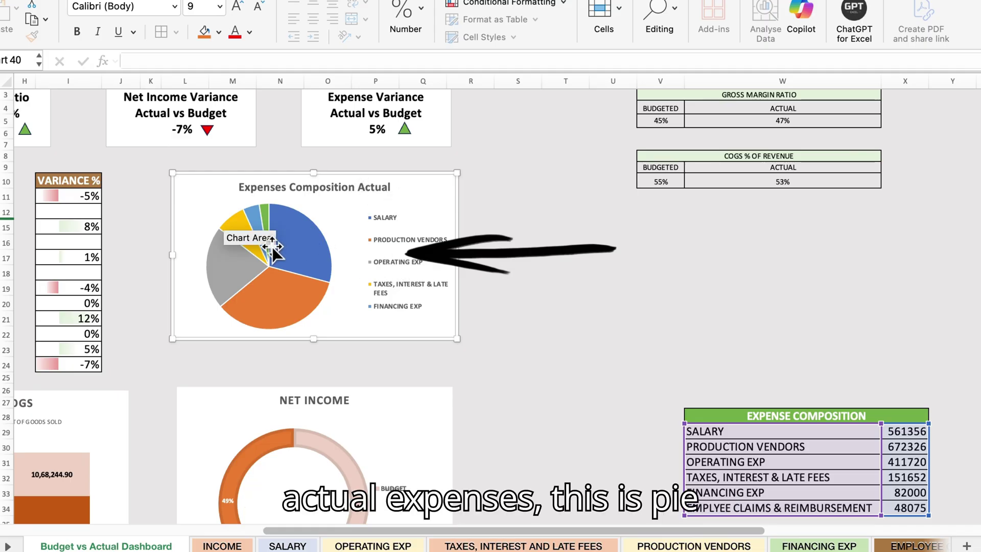
pyautogui.moveTo(344, 263)
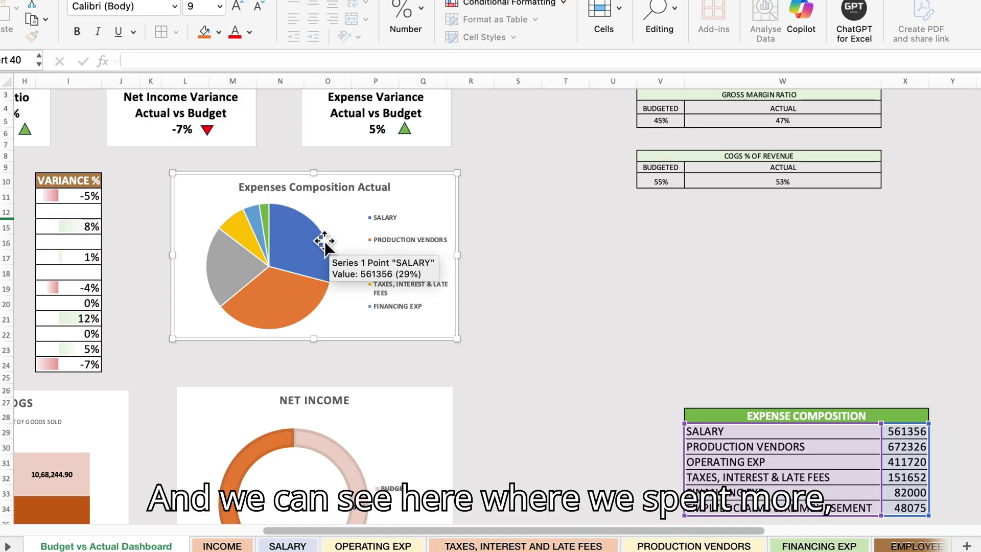
pyautogui.click(301, 236)
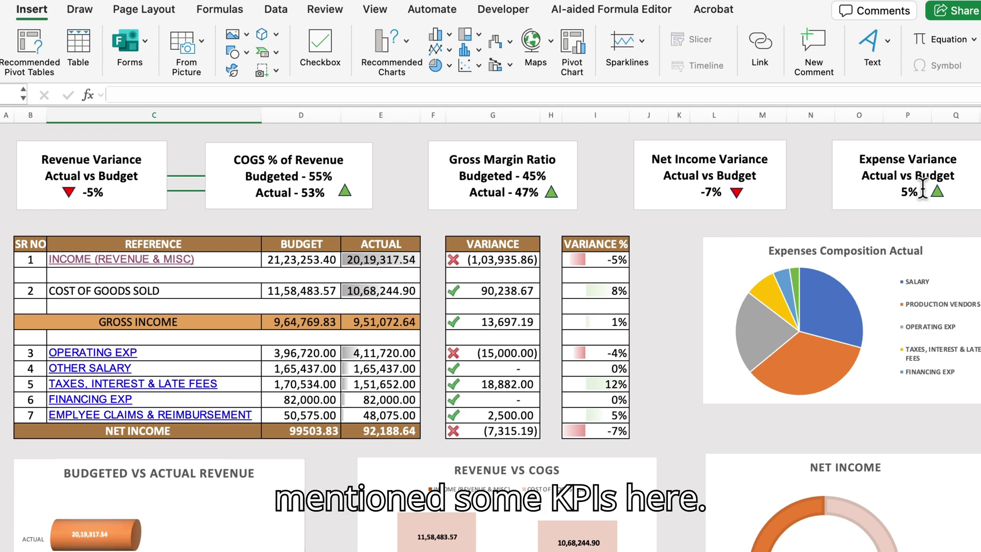
# Inspect the Revenue Variance KPI box and view the shapes available for building such a box.
pyautogui.click(151, 152)
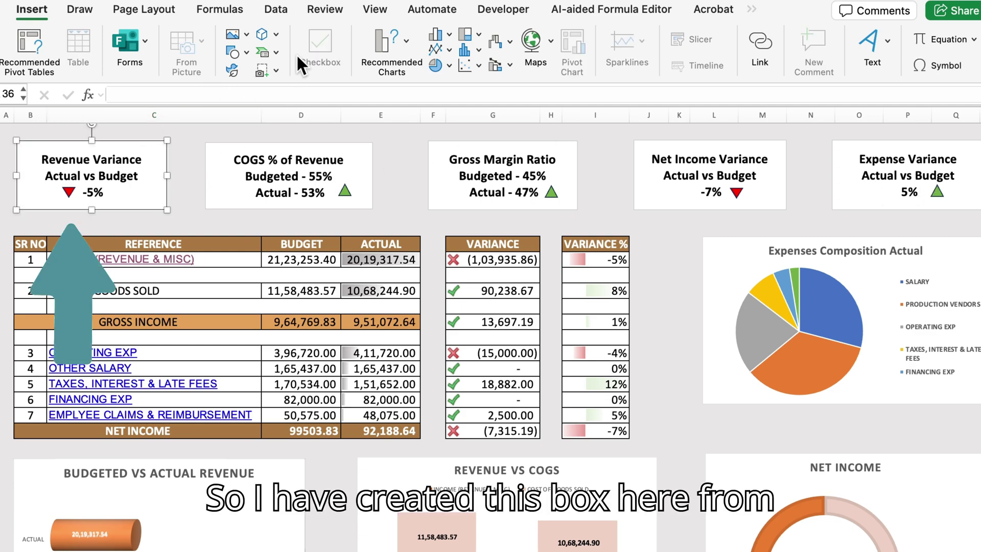
pyautogui.click(247, 51)
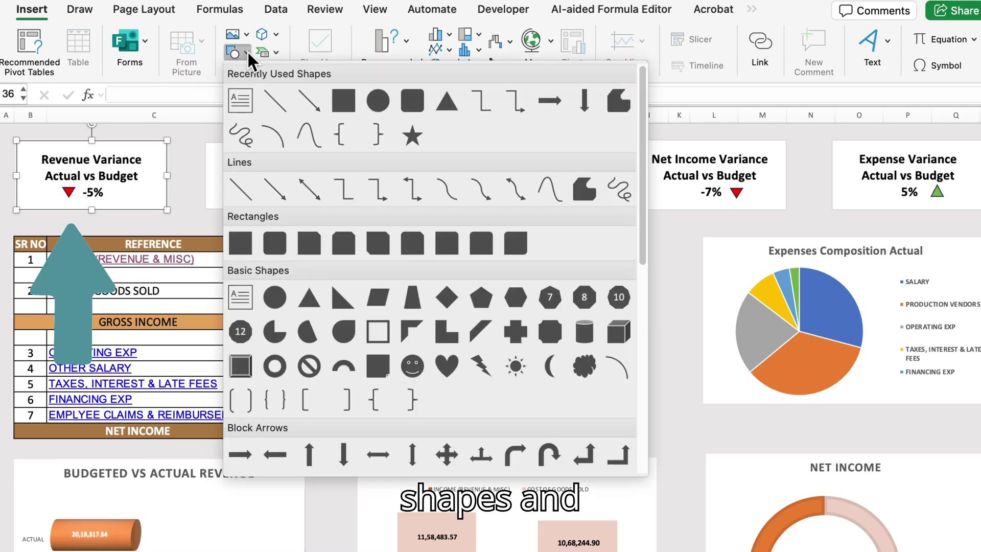
pyautogui.press('Escape')
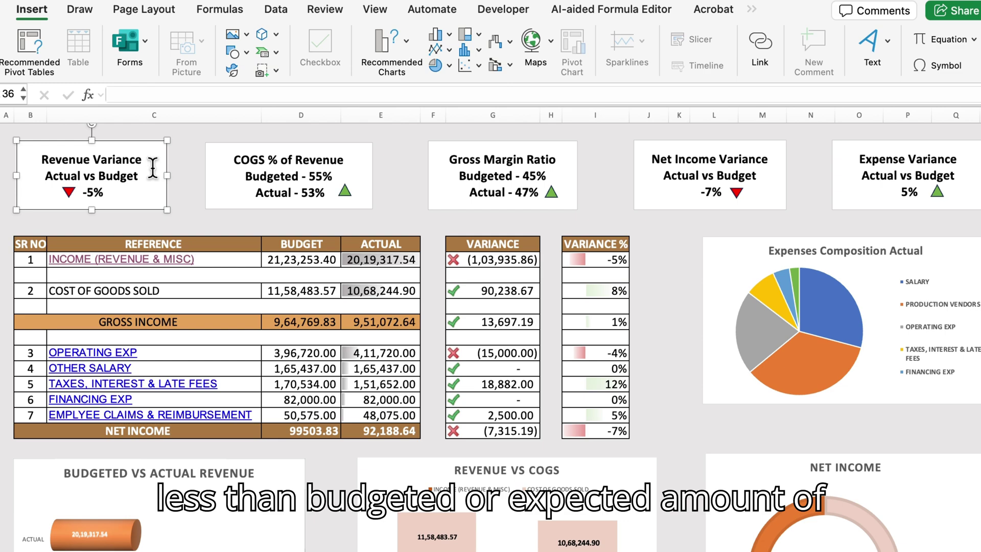
# Examine the COGS % of Revenue KPI box and the budgeted cost of goods sold and income cells behind it.
pyautogui.click(246, 176)
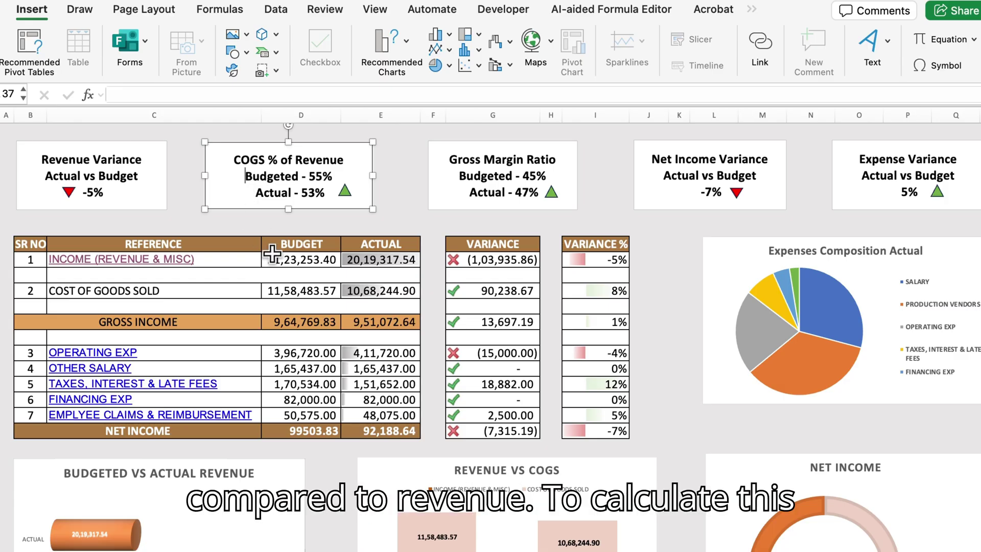
pyautogui.click(316, 294)
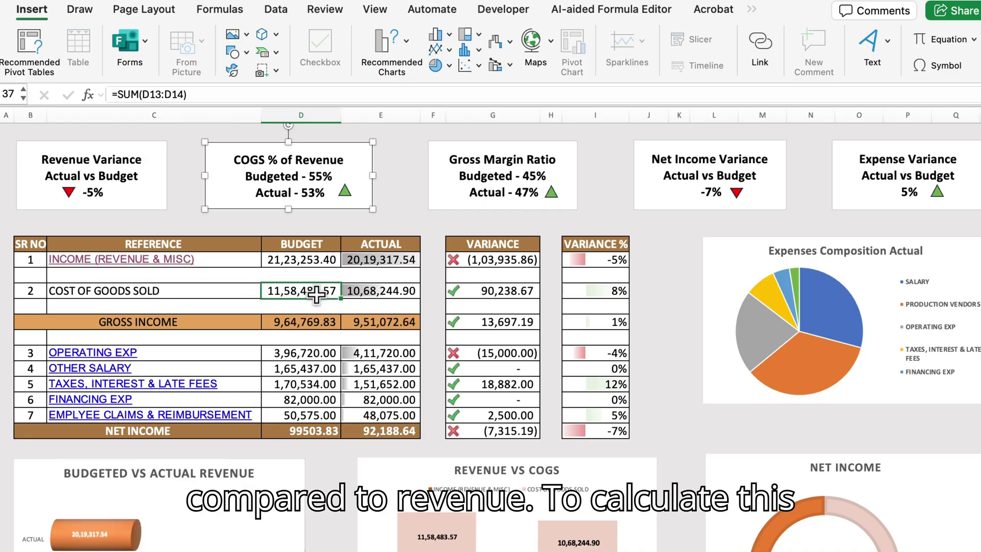
pyautogui.click(306, 258)
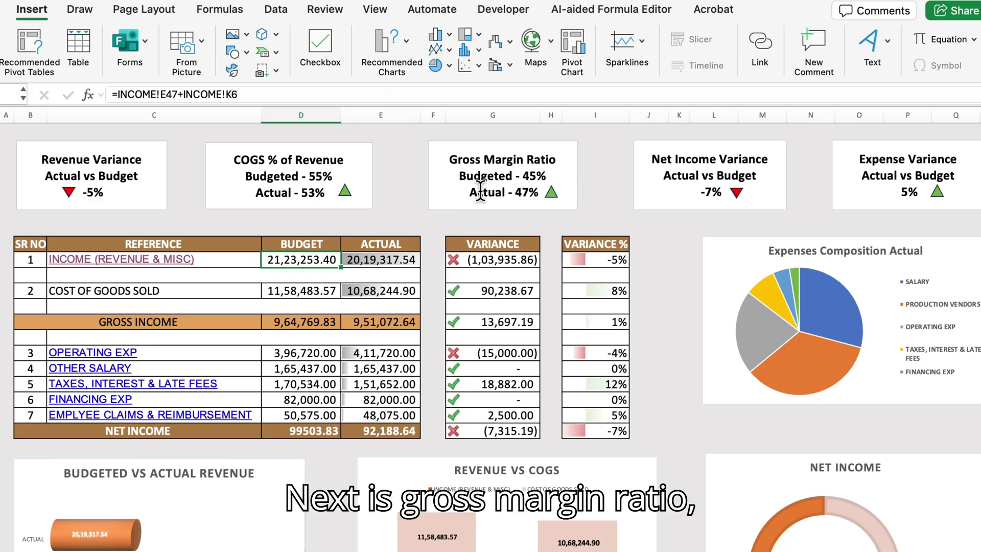
# Examine the Gross Margin Ratio KPI box, its budgeted gross income and income cells, and the actual ratio formula in the background table.
pyautogui.click(496, 183)
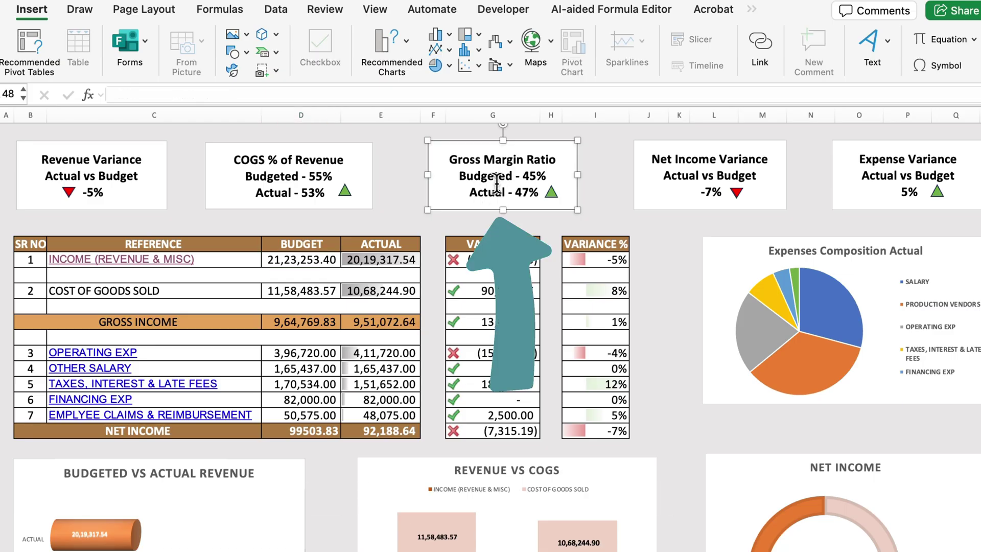
pyautogui.click(299, 326)
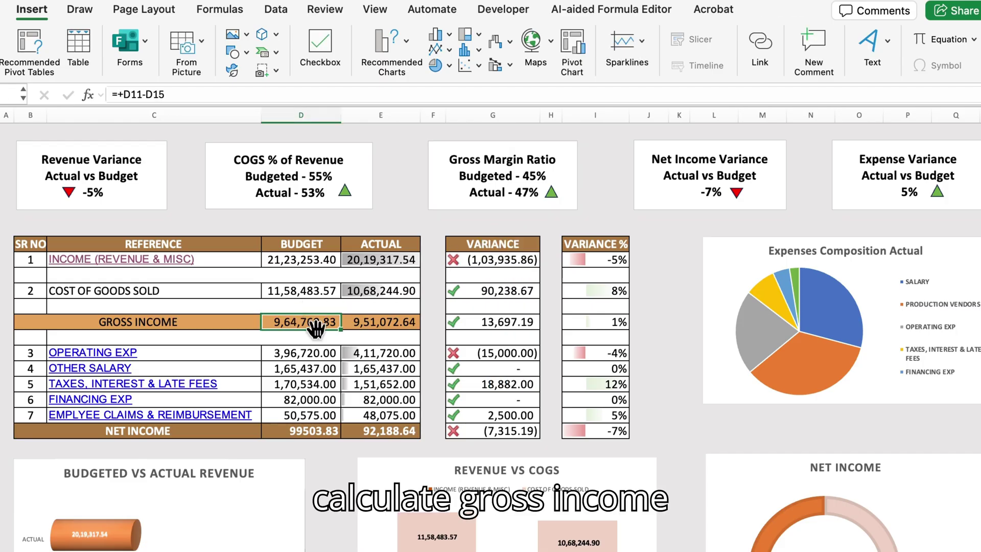
pyautogui.click(313, 260)
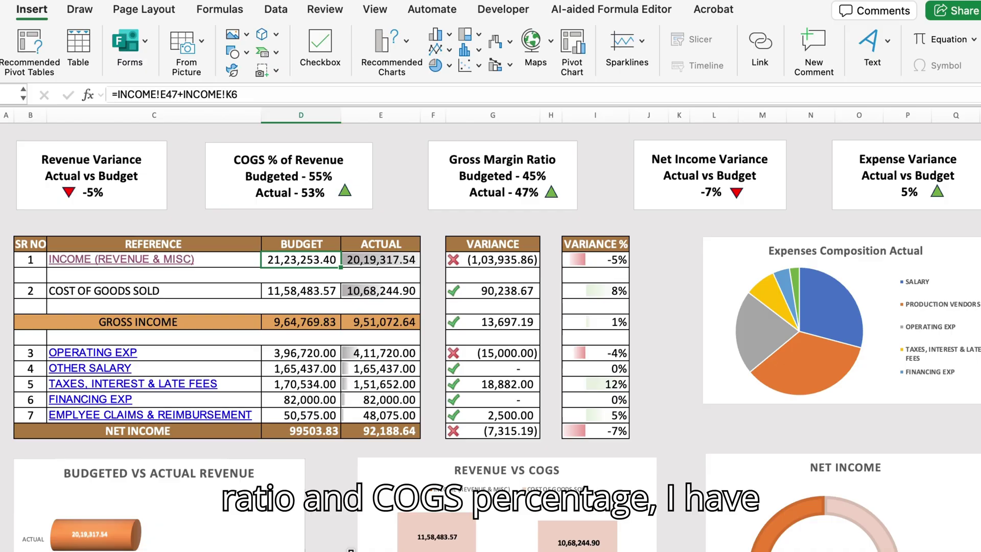
pyautogui.hscroll(10, 697, 230)
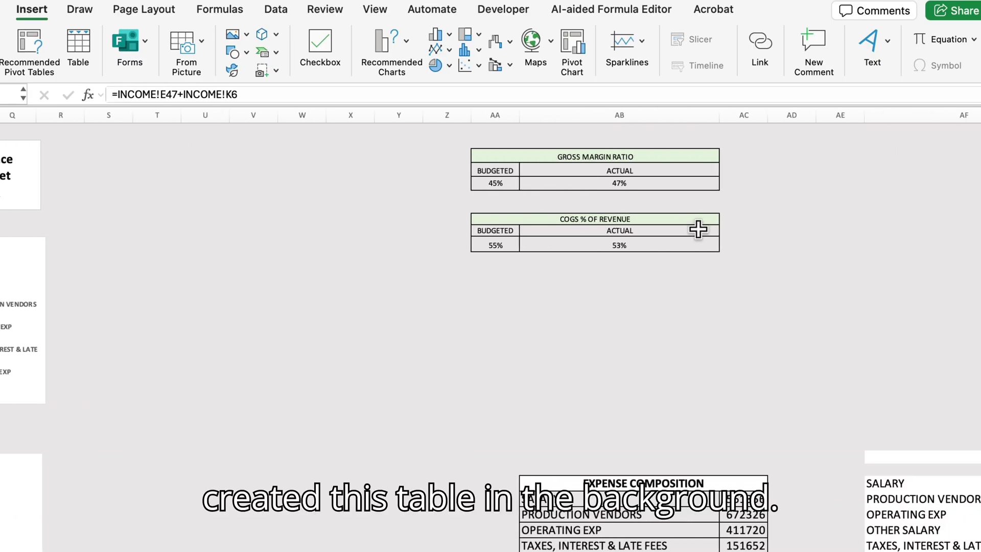
pyautogui.click(624, 183)
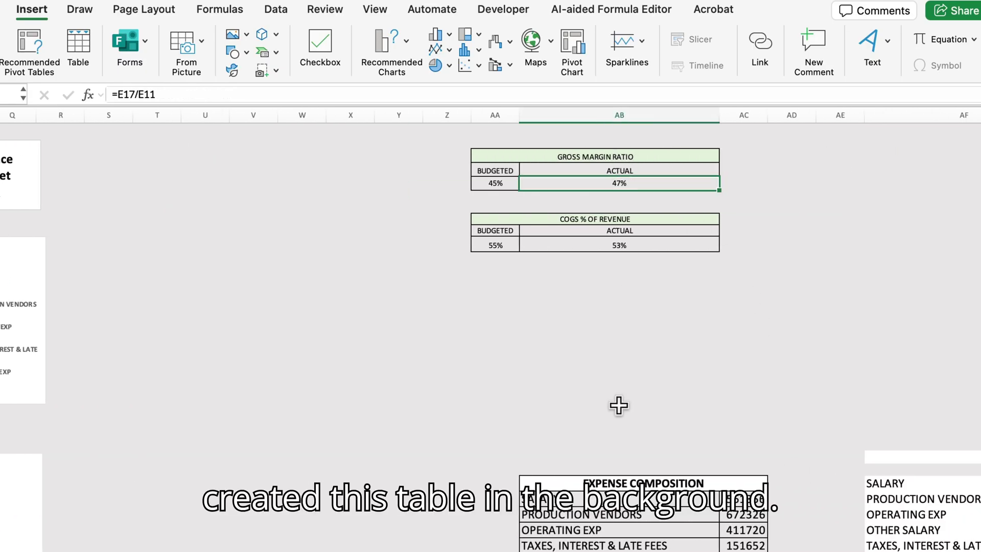
pyautogui.hscroll(-10, 696, 154)
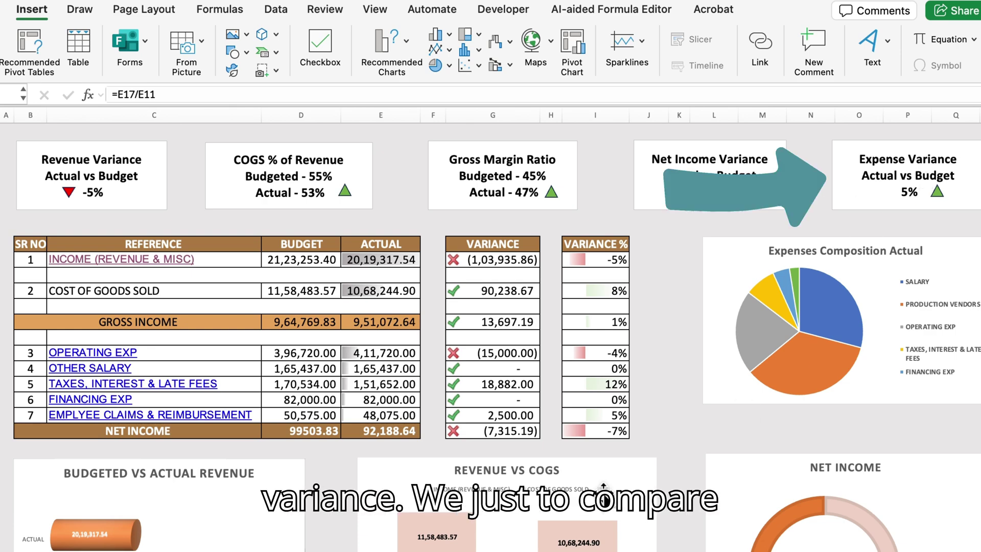
# Examine the Expense Variance KPI box and the variance percentage formula in the background Expense Variance table.
pyautogui.hscroll(4, 925, 180)
pyautogui.hscroll(1, 651, 183)
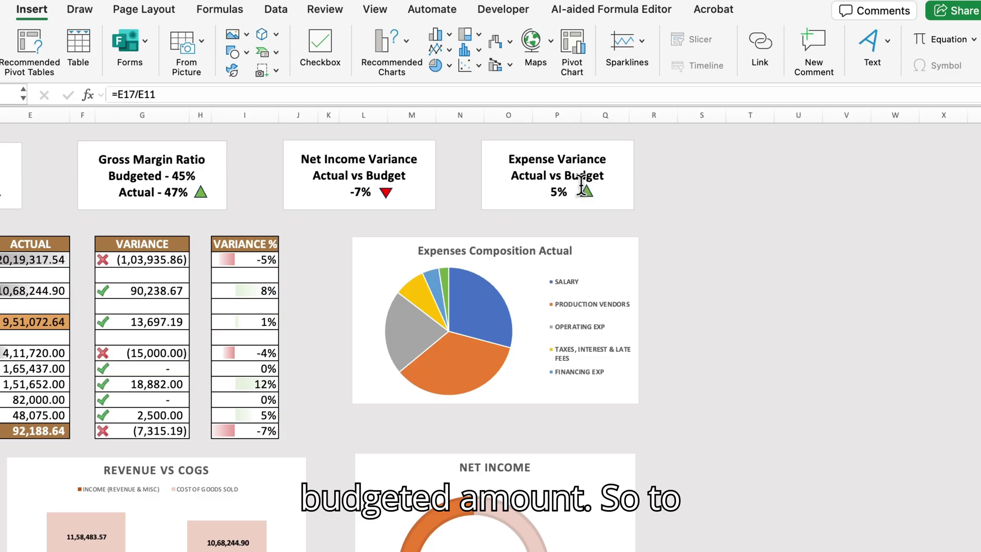
pyautogui.click(564, 168)
pyautogui.click(564, 172)
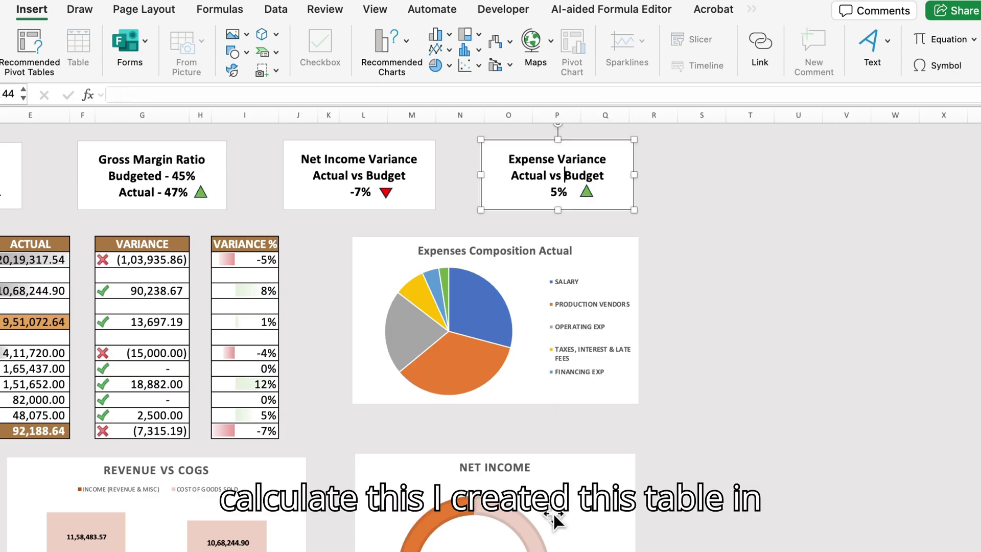
pyautogui.hscroll(15, 490, 306)
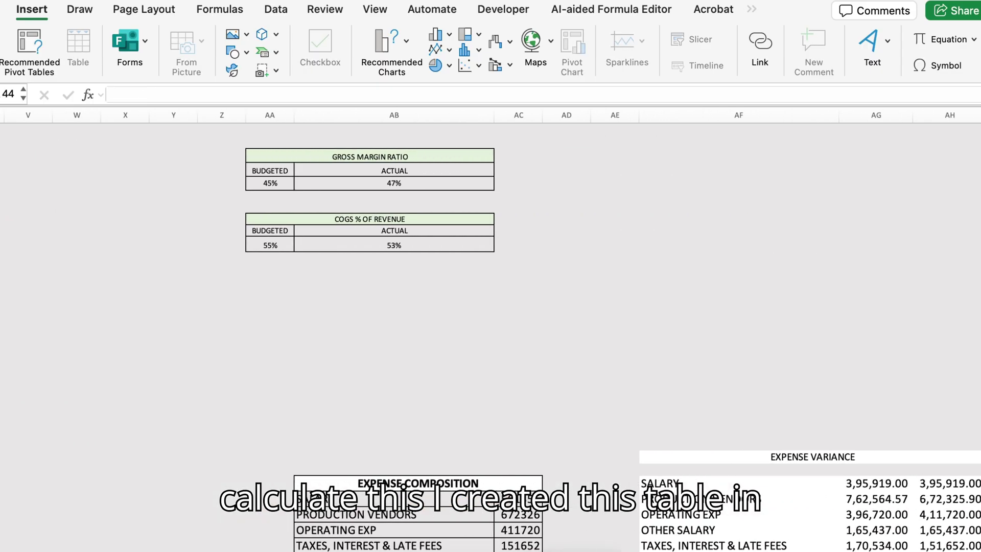
pyautogui.scroll(-5, 613, 337)
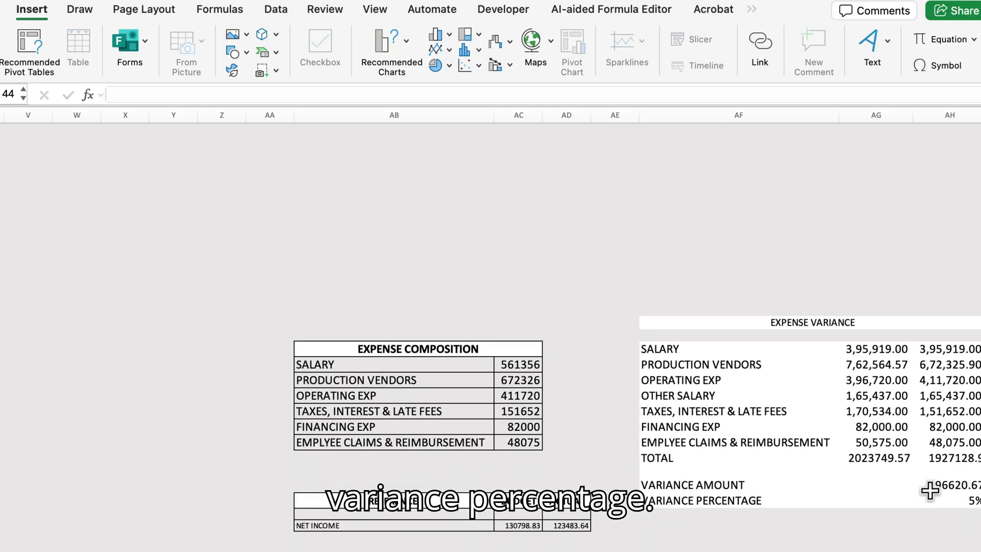
pyautogui.click(955, 506)
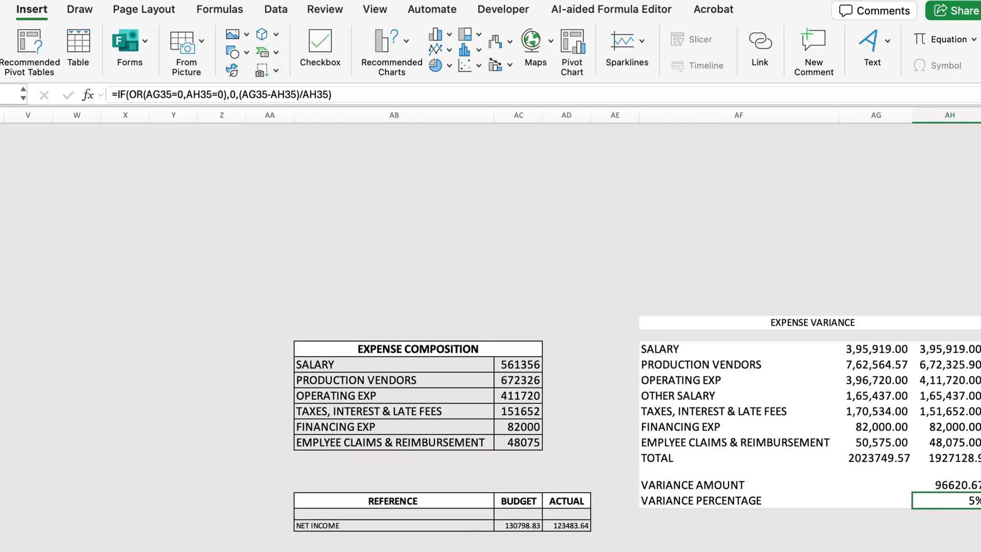
pyautogui.hscroll(-15, 490, 327)
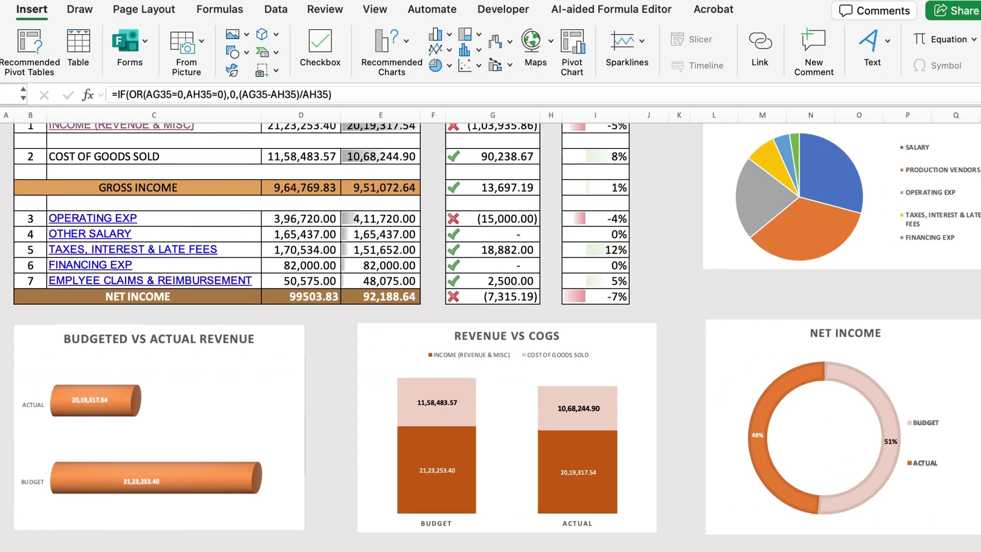
pyautogui.scroll(5, 490, 327)
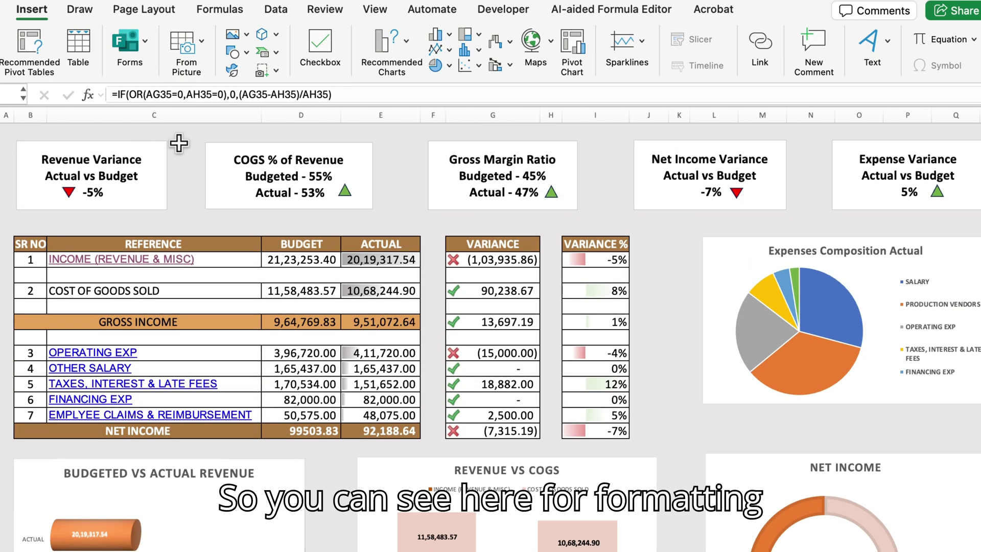
# Follow the INCOME (REVENUE & MISC) hyperlink in the dashboard's reference column.
pyautogui.click(184, 163)
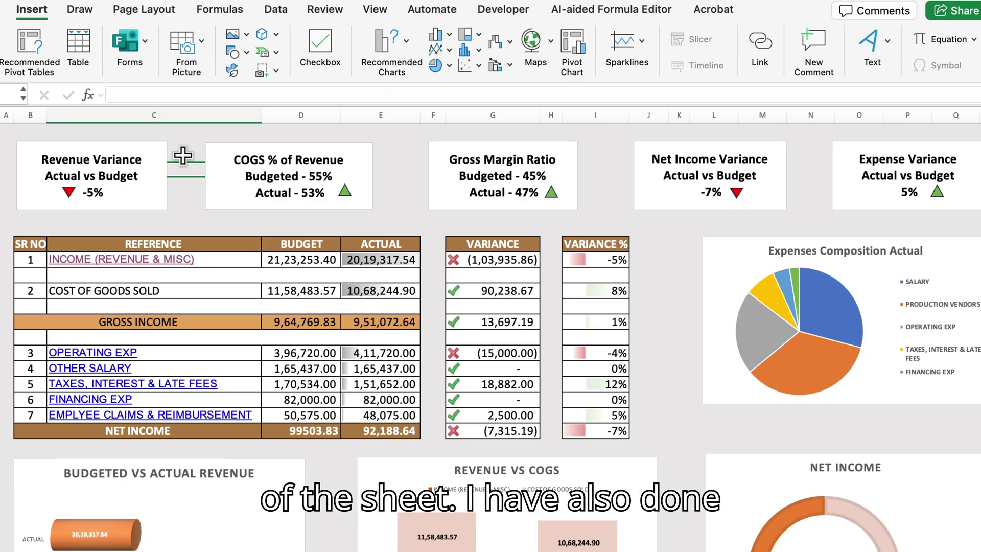
pyautogui.click(127, 258)
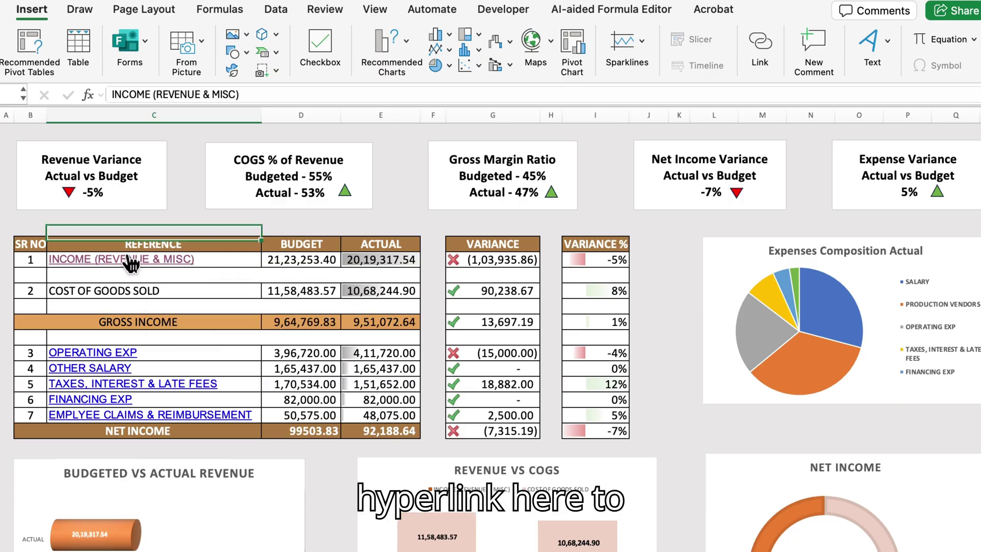